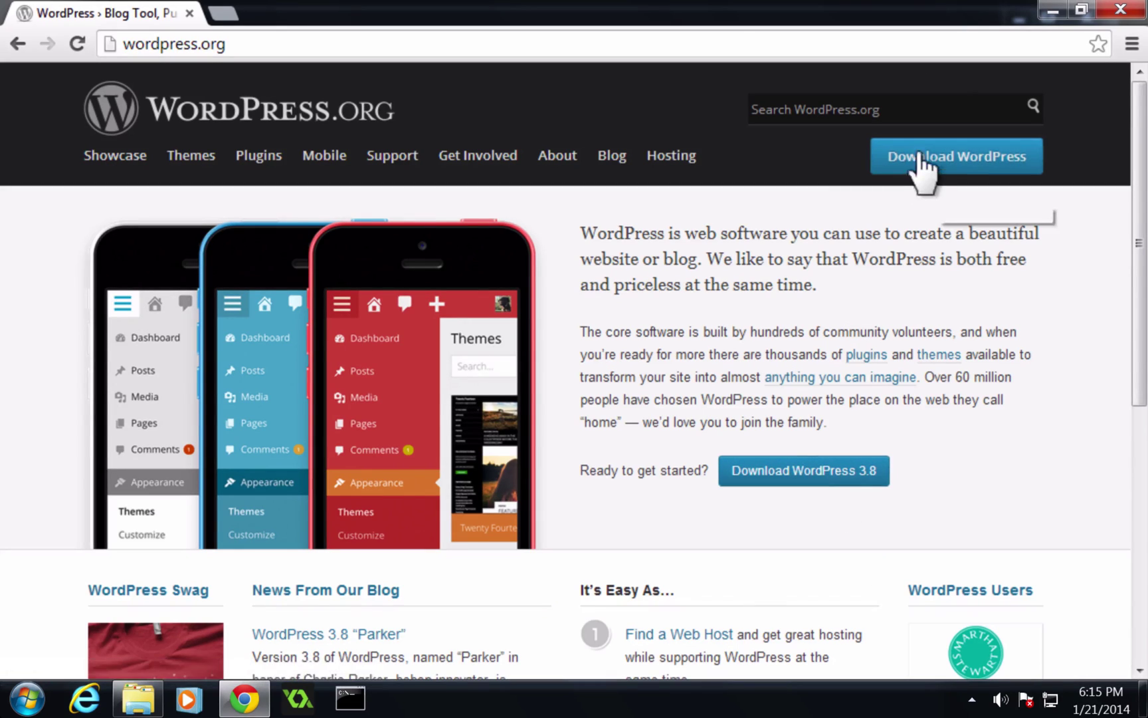
# Open the wordpress.org download page offering WordPress 3.8 as .zip or .tar.gz.
pyautogui.click(817, 459)
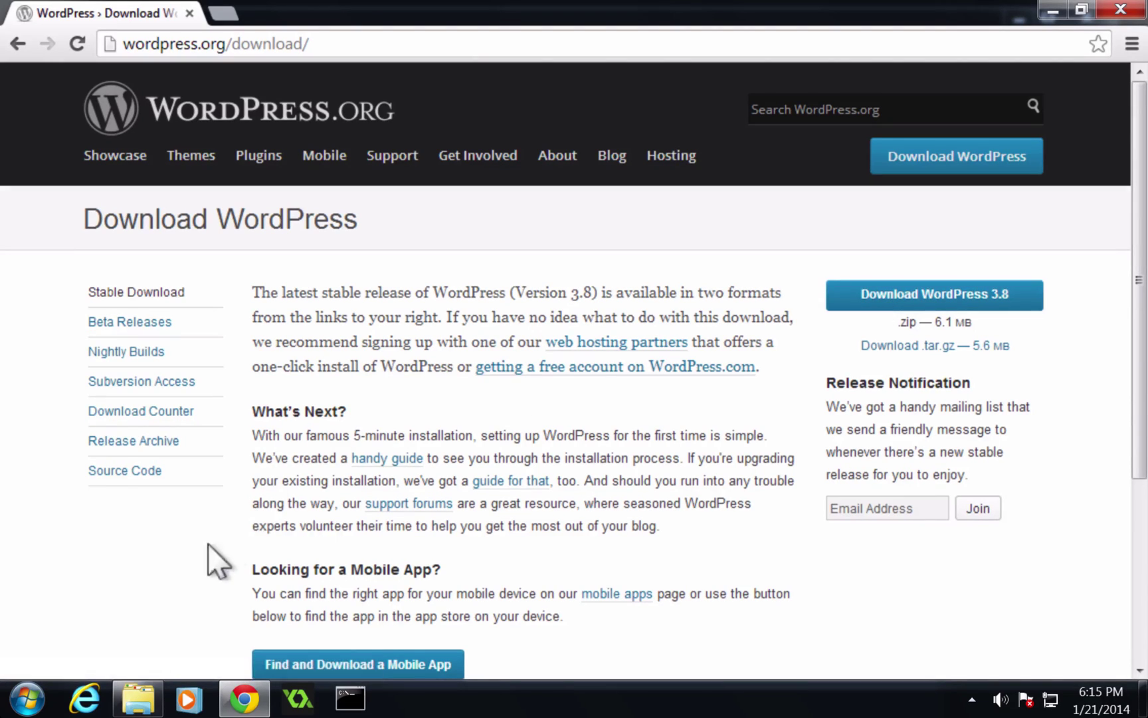
# Open C:\www\wordpress in Explorer and browse its readme, wp-admin and wp-content items.
pyautogui.moveTo(136, 698)
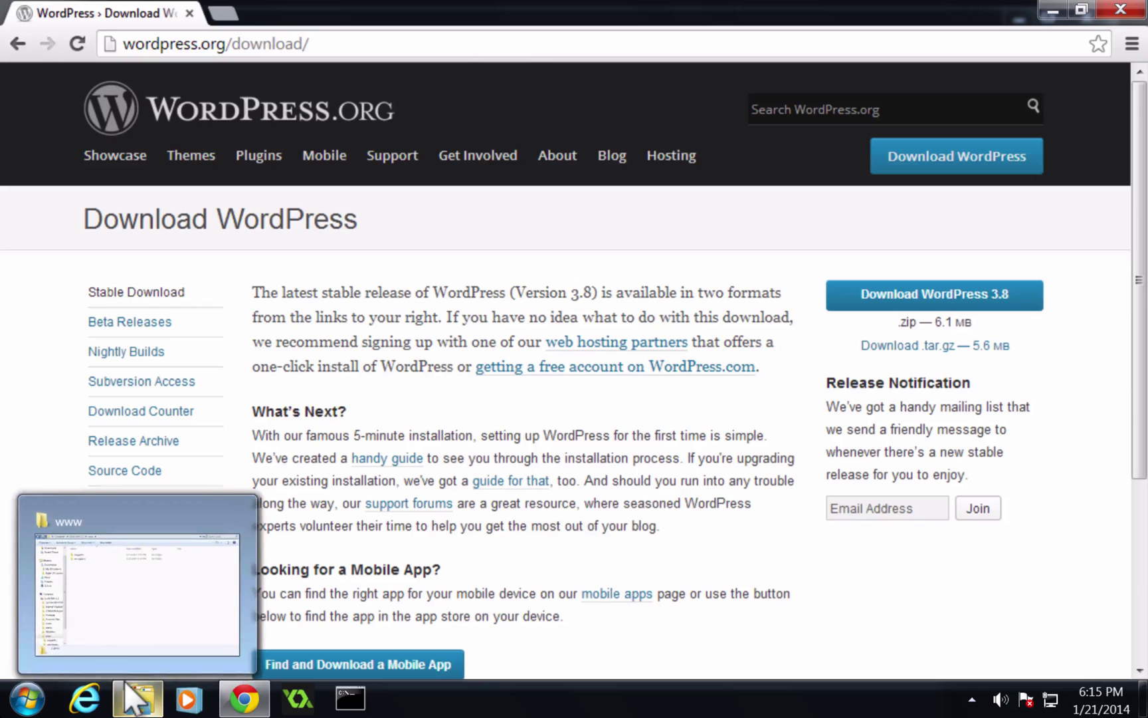
pyautogui.click(123, 555)
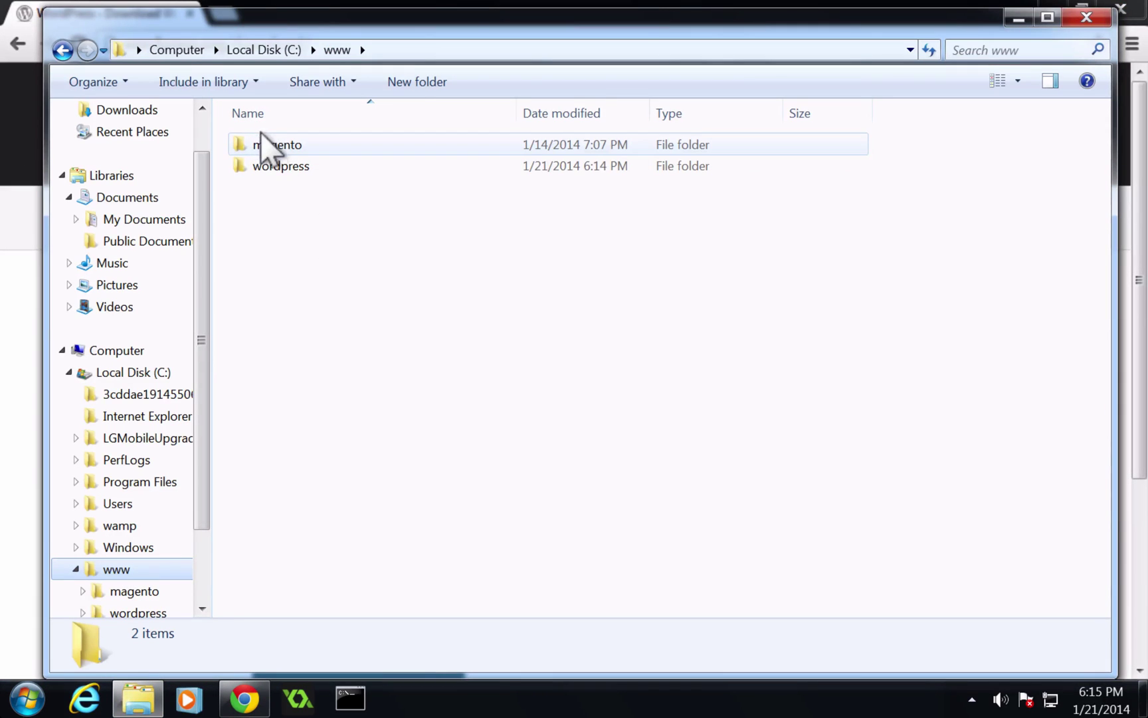
pyautogui.click(267, 163)
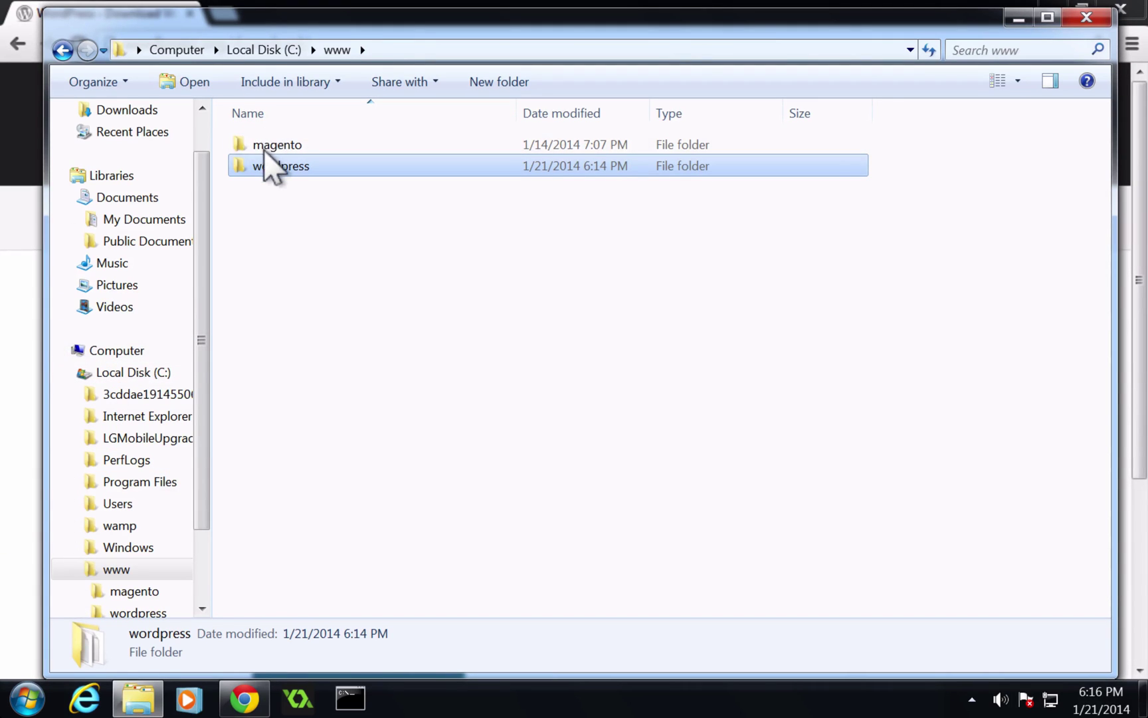
pyautogui.doubleClick(265, 162)
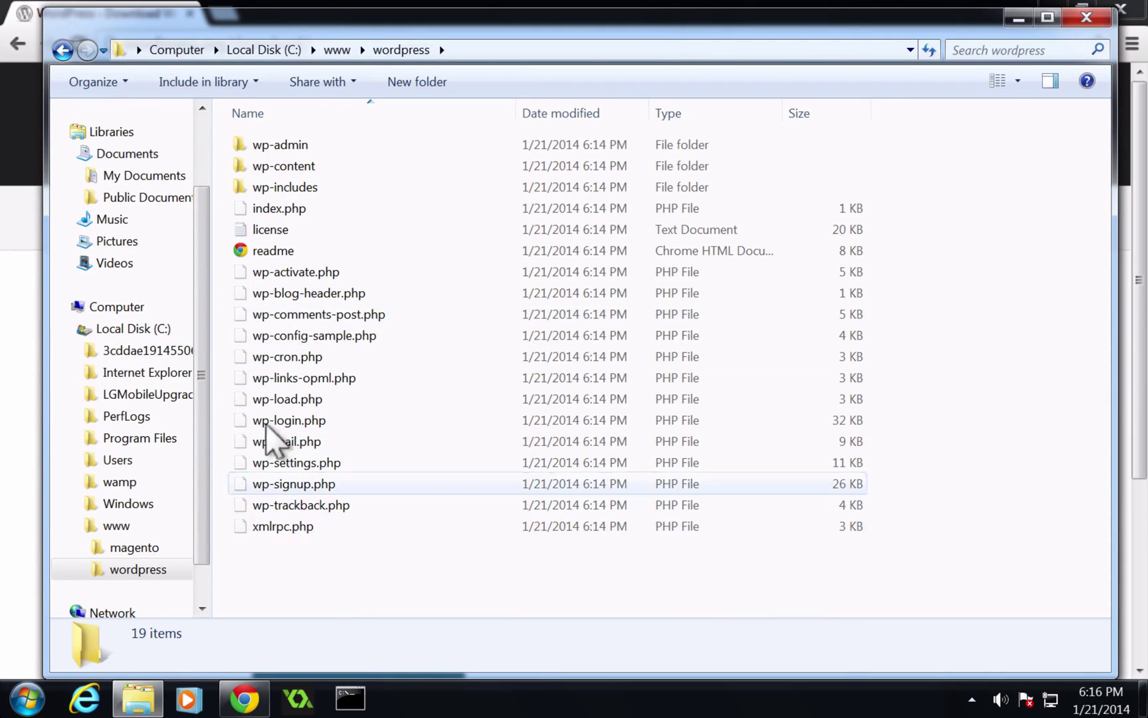
pyautogui.click(246, 253)
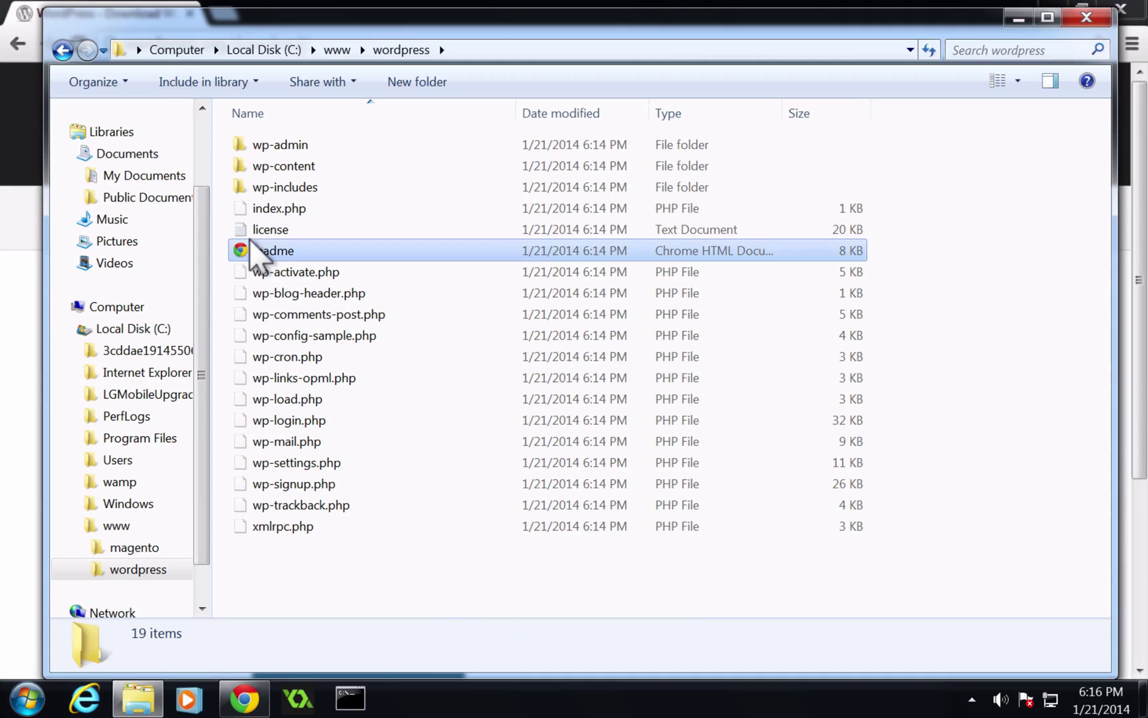
pyautogui.click(253, 145)
pyautogui.click(257, 165)
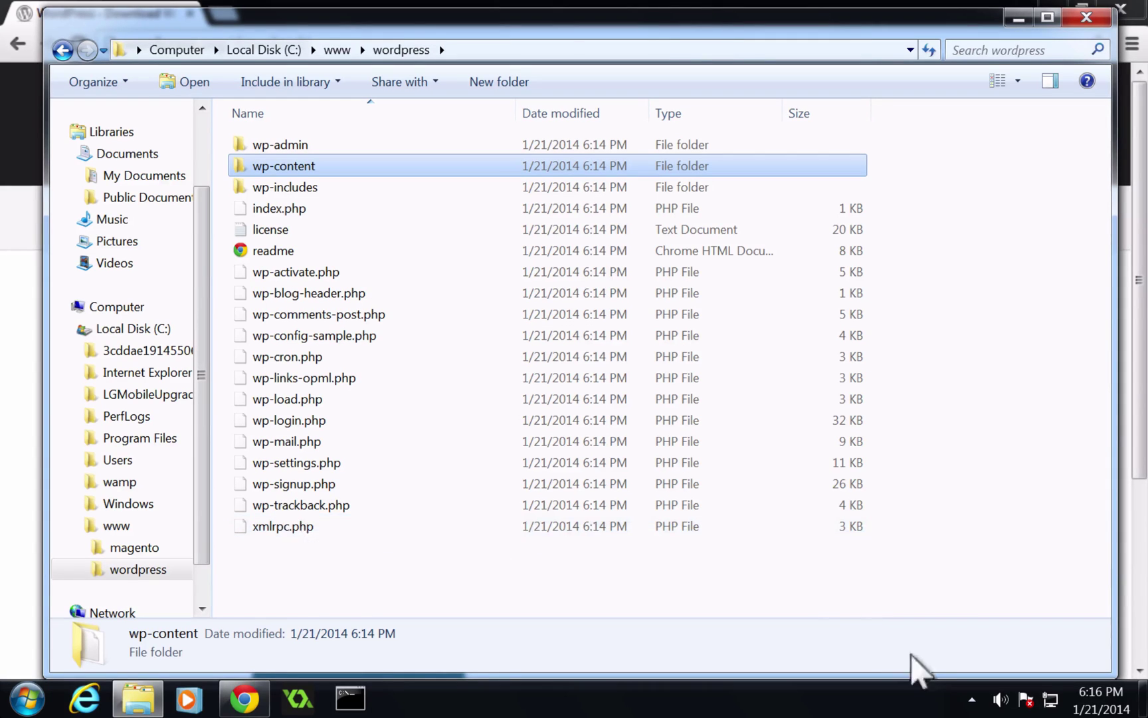
pyautogui.click(964, 696)
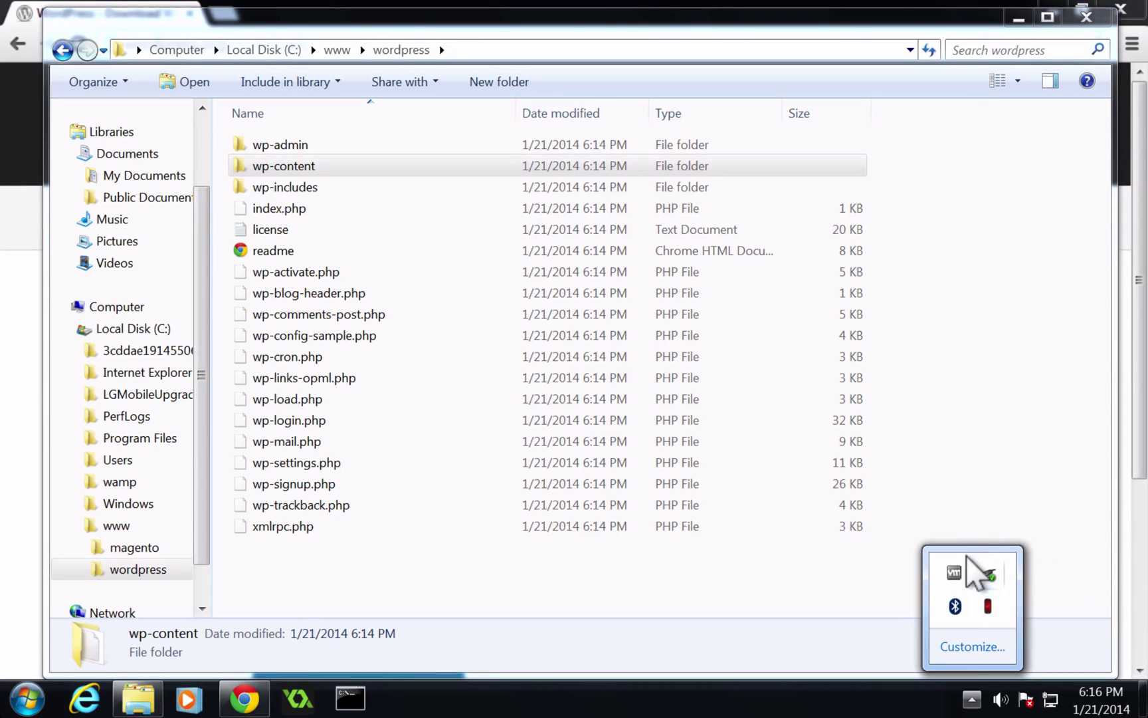
# Launch WampServer from the Start menu and open localhost phpMyAdmin from its tray menu.
pyautogui.press('super')
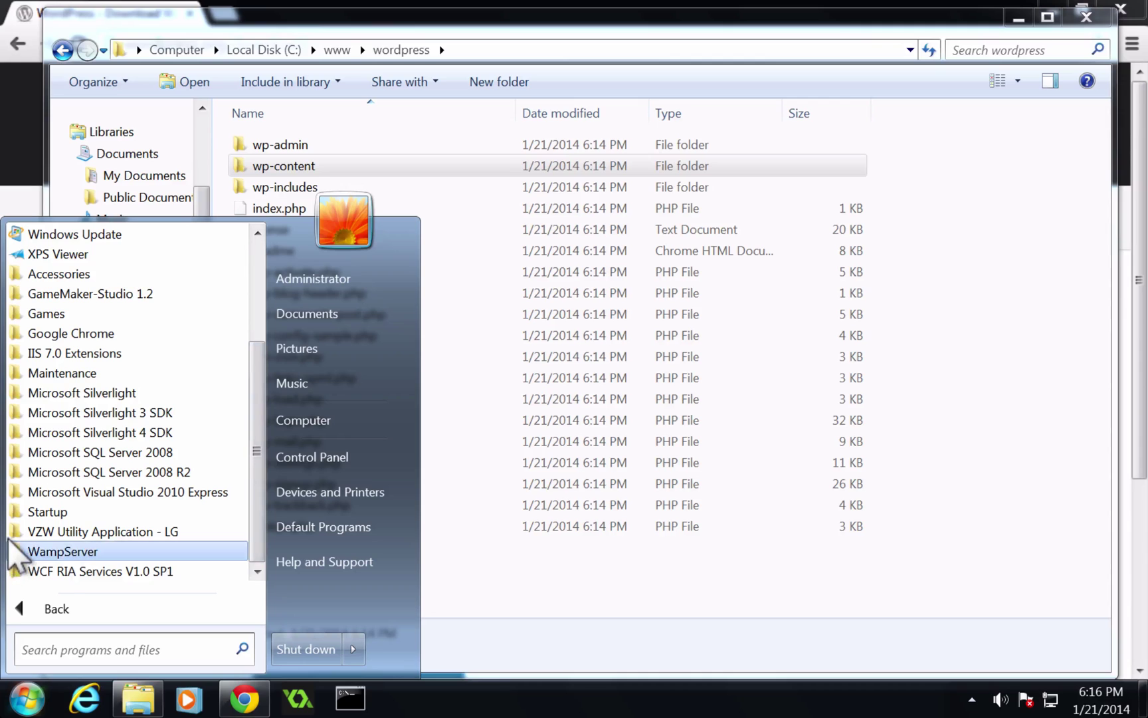
pyautogui.click(40, 551)
pyautogui.click(56, 570)
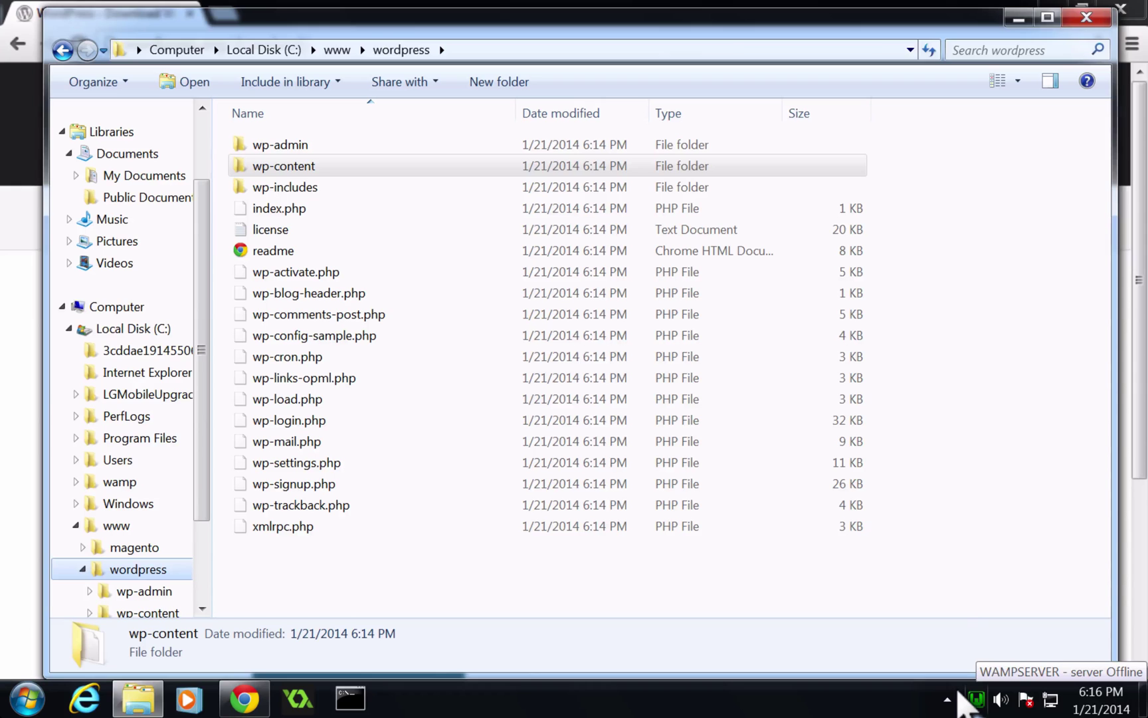
pyautogui.click(970, 697)
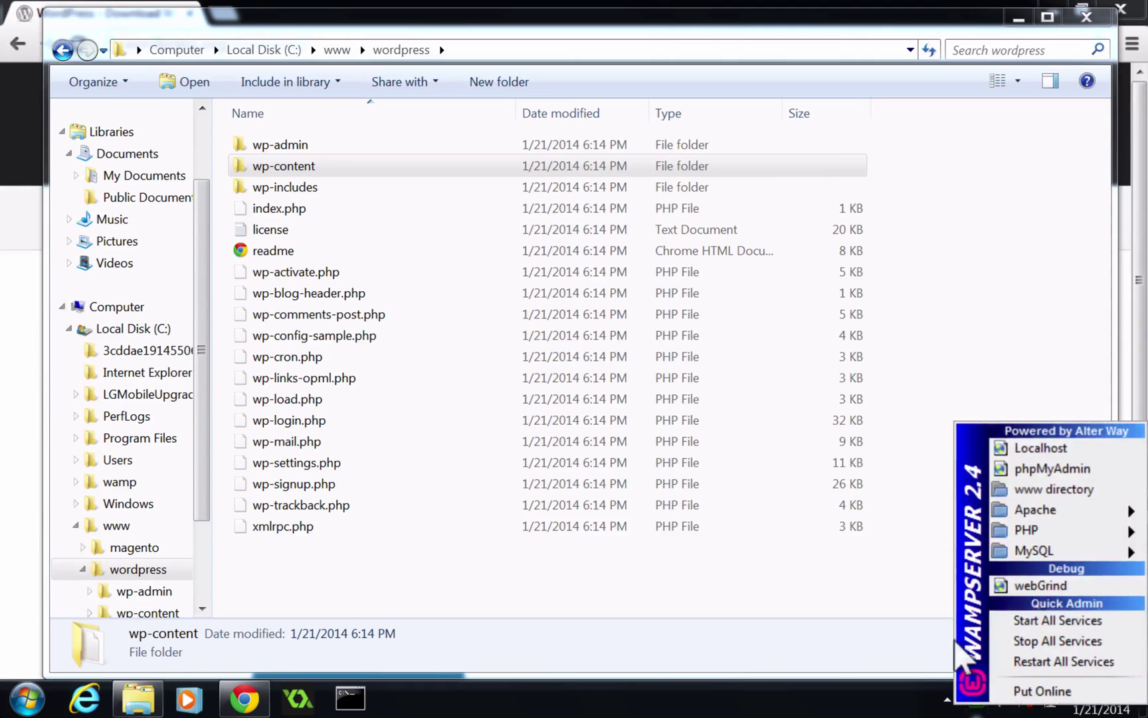
pyautogui.click(1005, 447)
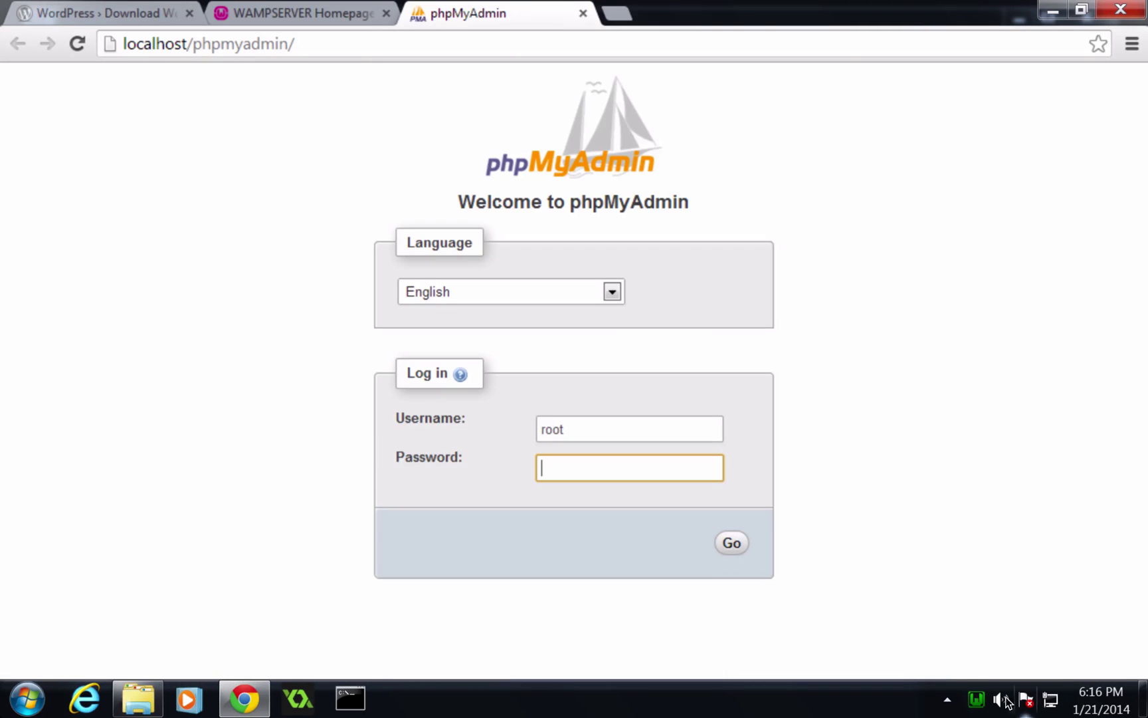
# Reload the phpMyAdmin login page and log in with the prefilled username.
pyautogui.click(976, 698)
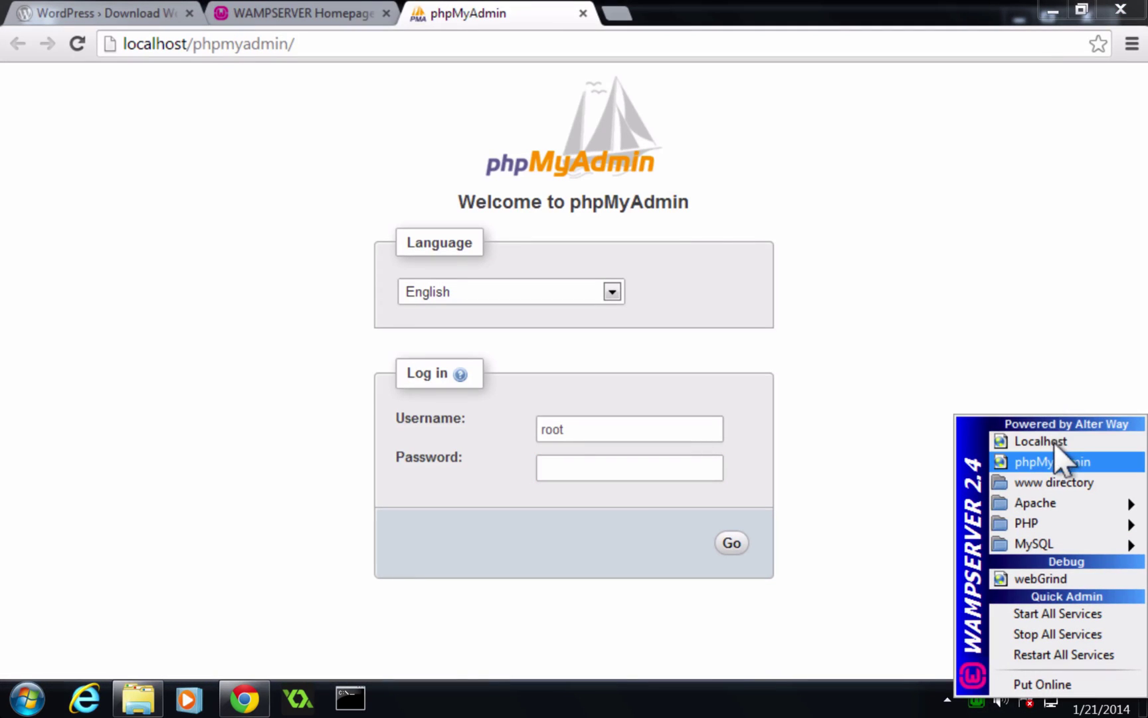
pyautogui.click(425, 336)
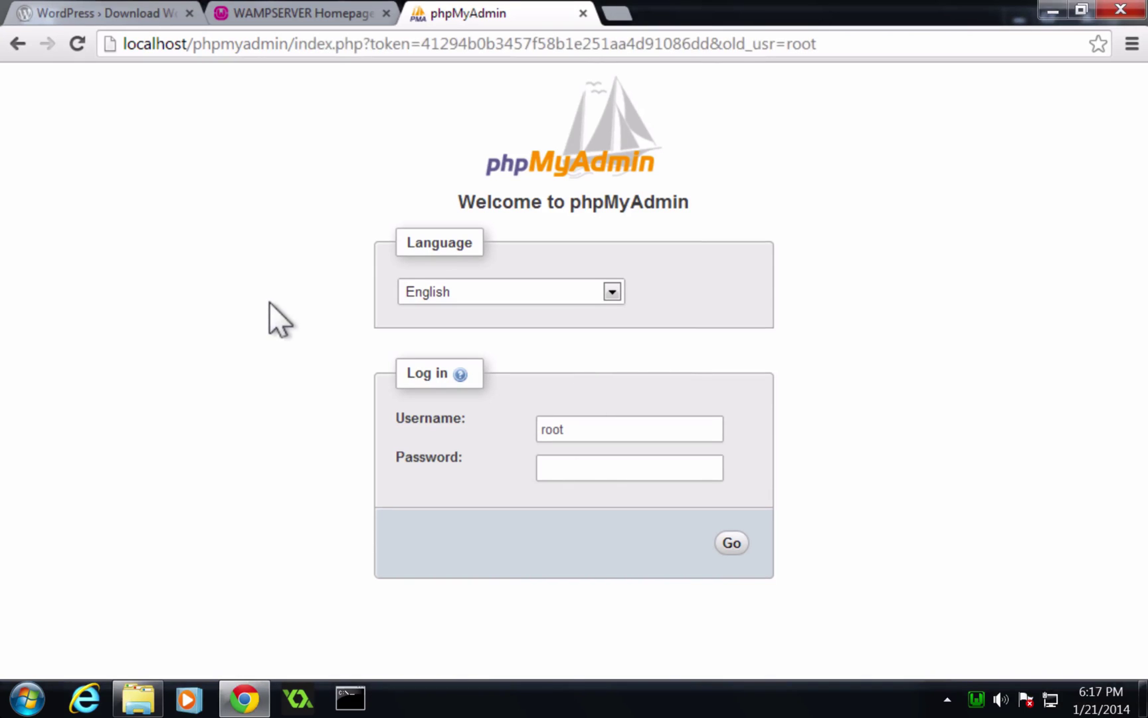
pyautogui.click(566, 458)
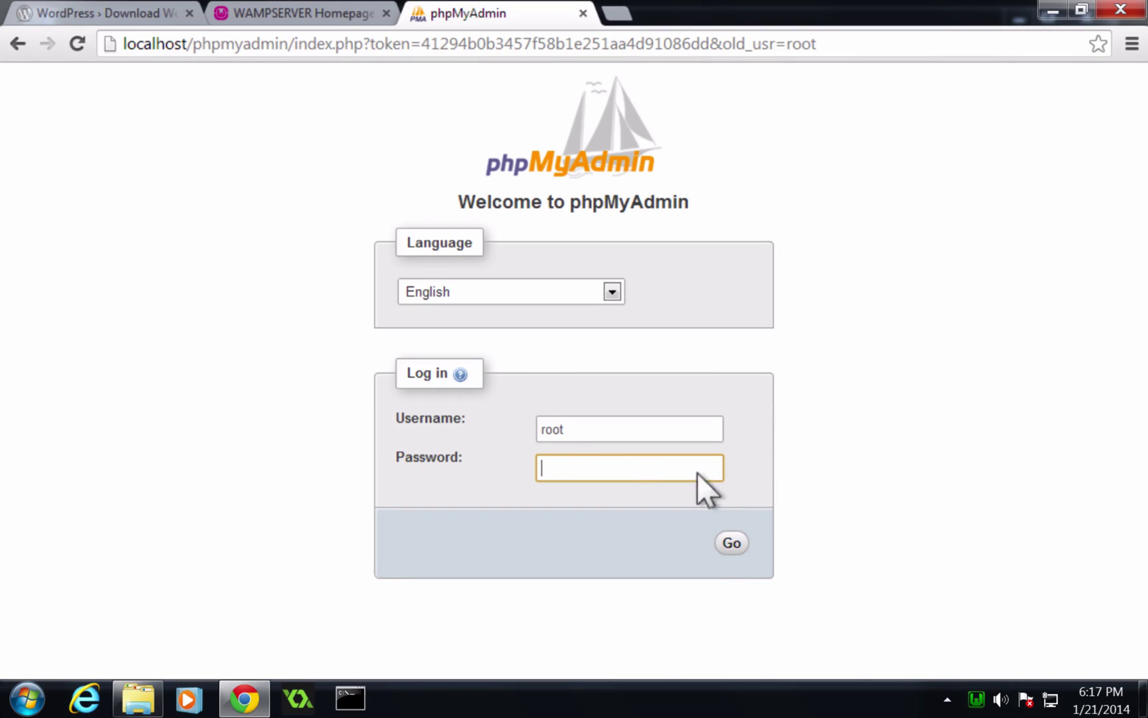
pyautogui.click(712, 528)
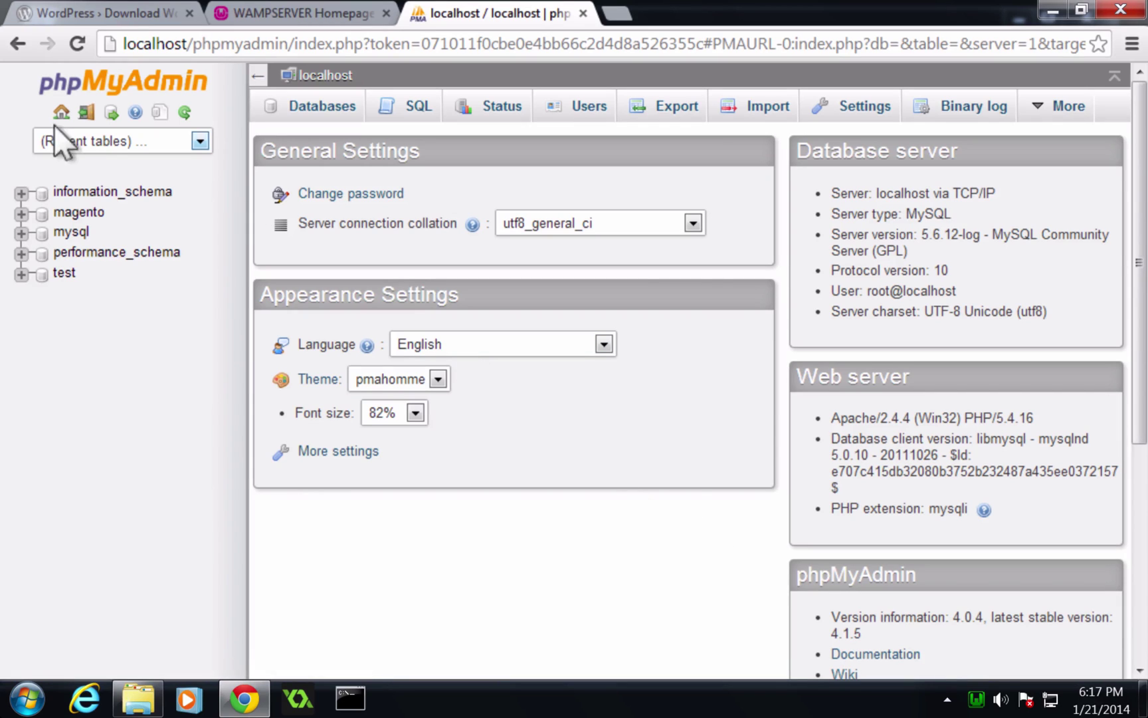
# Create the wp_levelup database and open its empty Structure page.
pyautogui.click(326, 100)
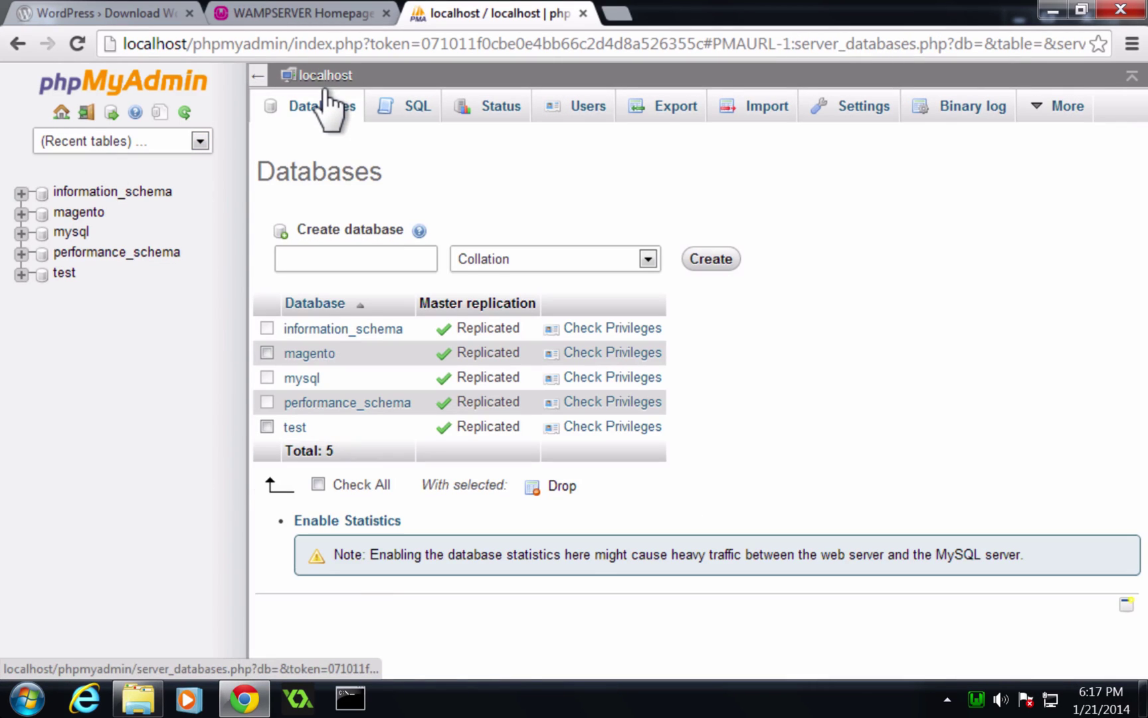
pyautogui.click(371, 263)
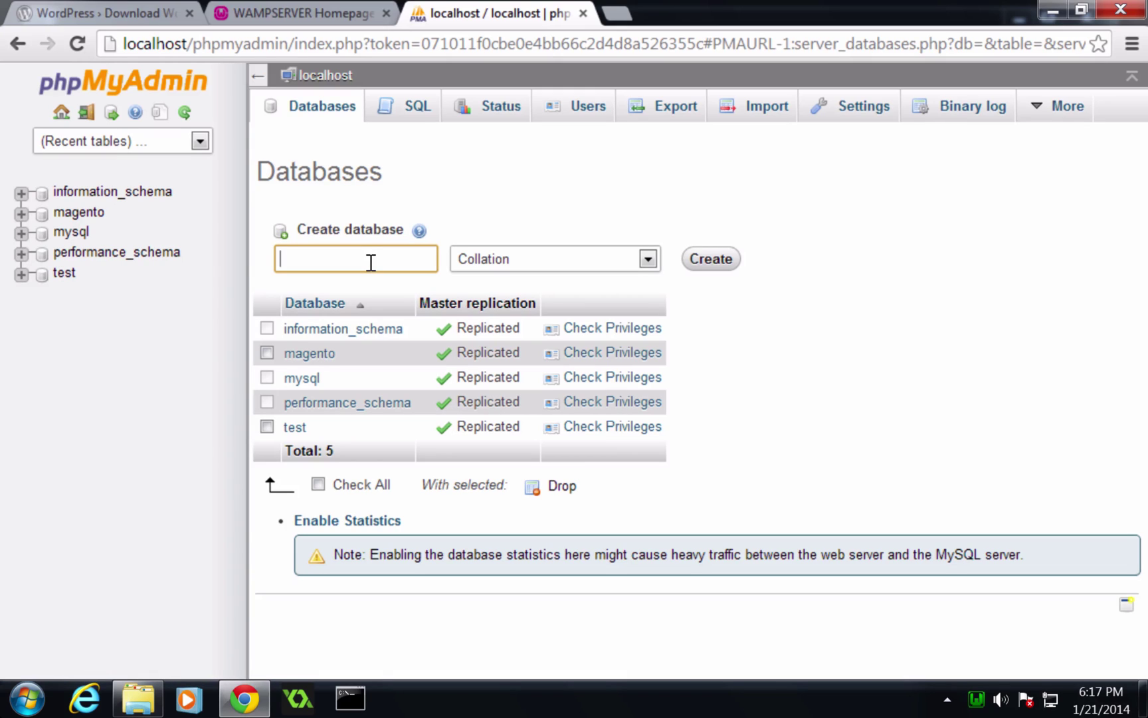
pyautogui.write('wp_levelup')
pyautogui.click(688, 258)
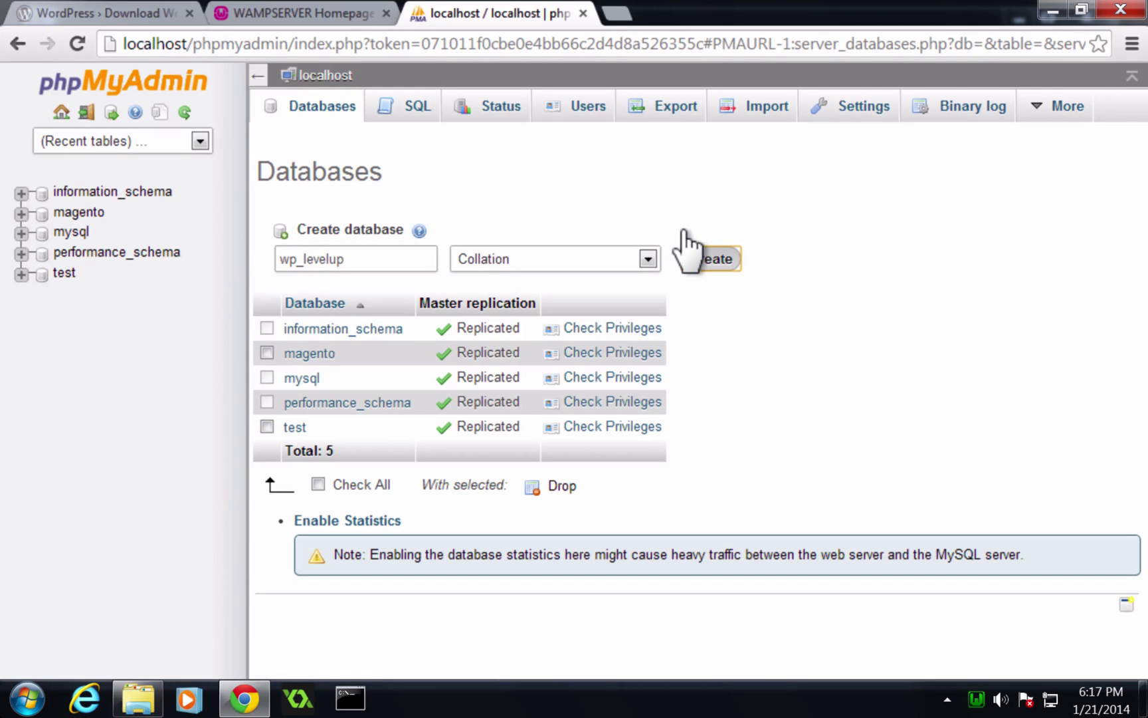
pyautogui.click(687, 257)
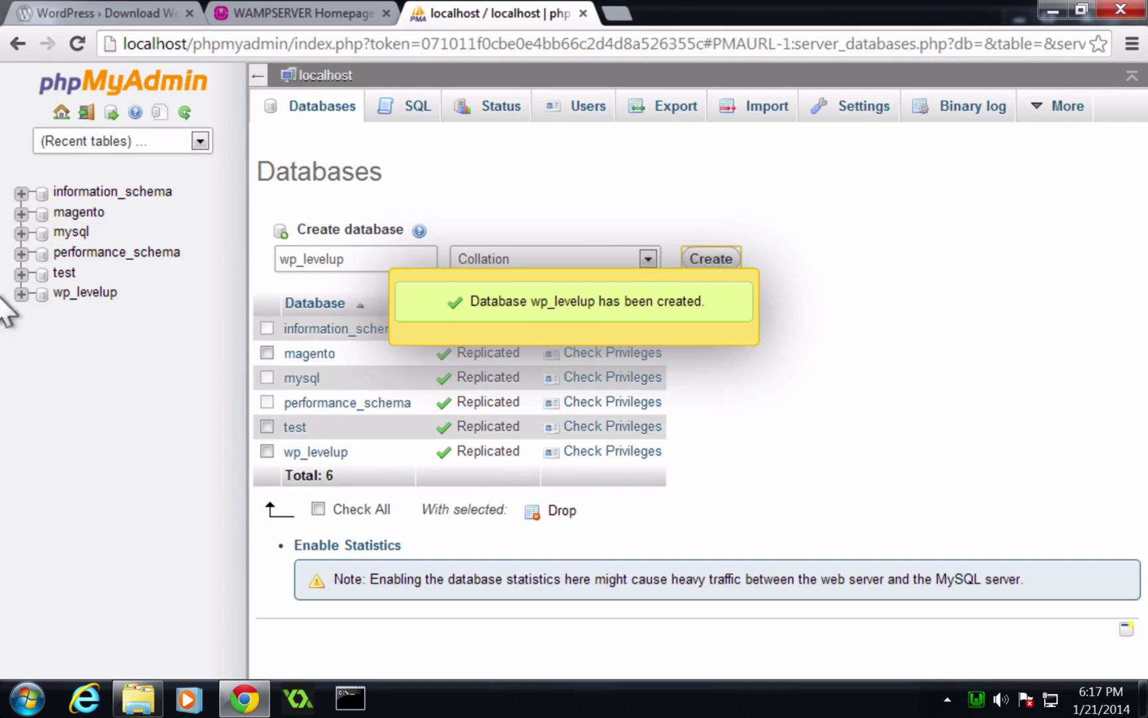
pyautogui.click(57, 293)
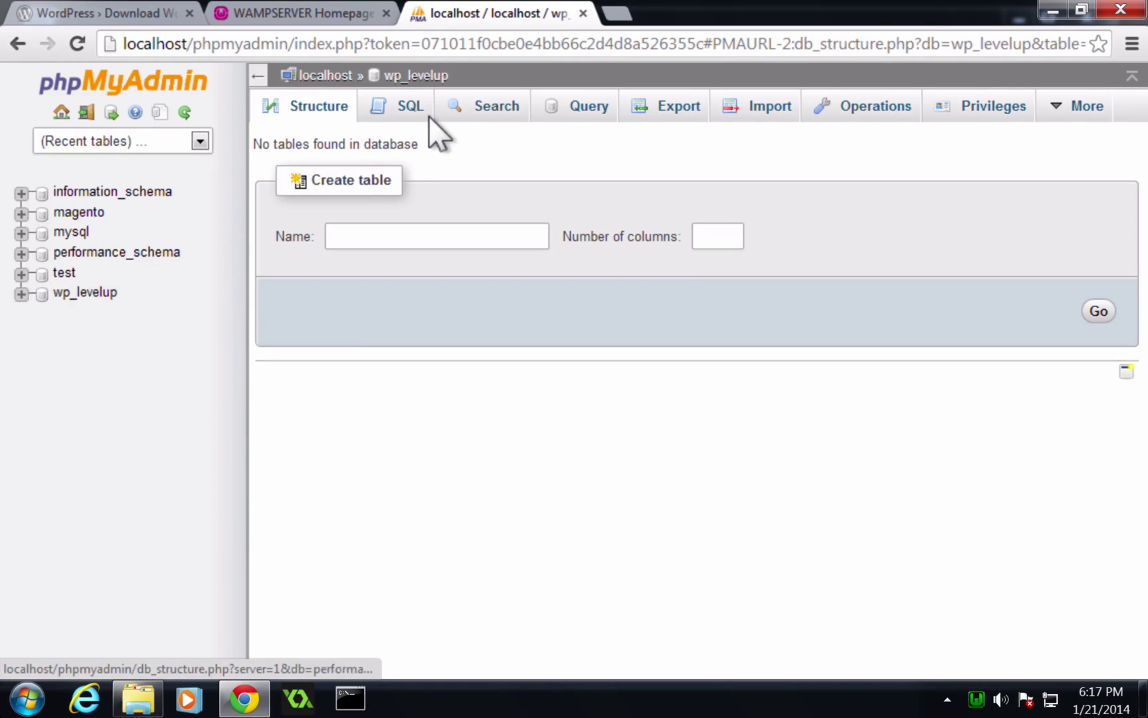
pyautogui.tripleClick(391, 67)
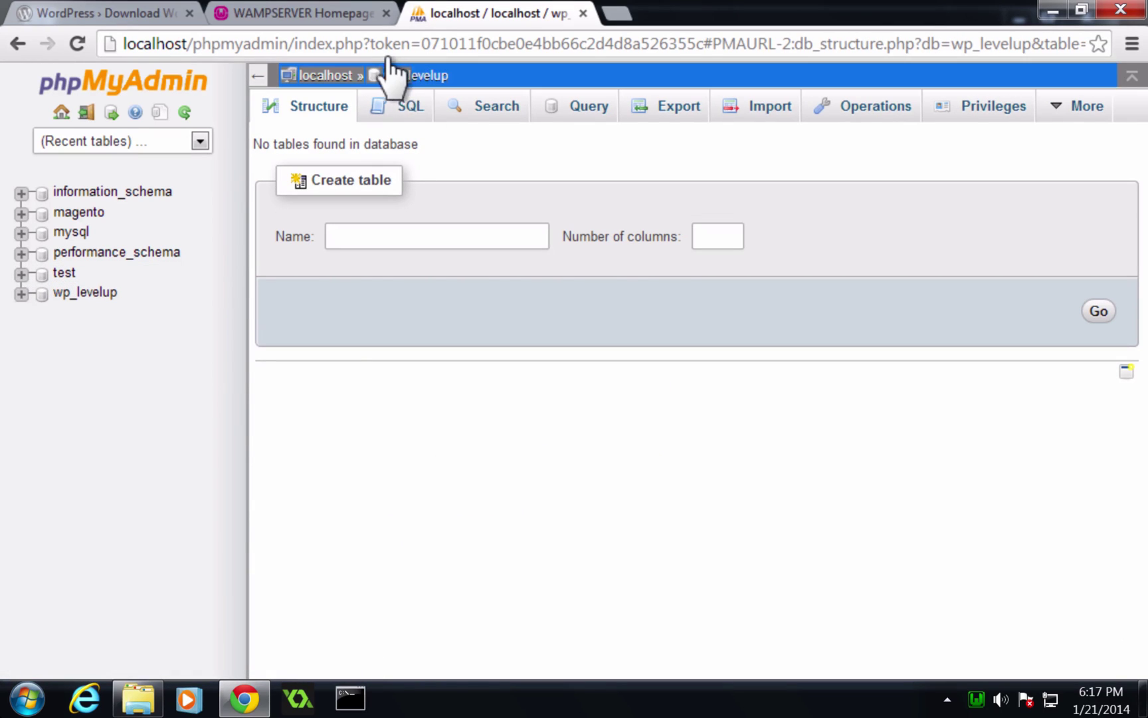
pyautogui.click(386, 201)
pyautogui.click(412, 234)
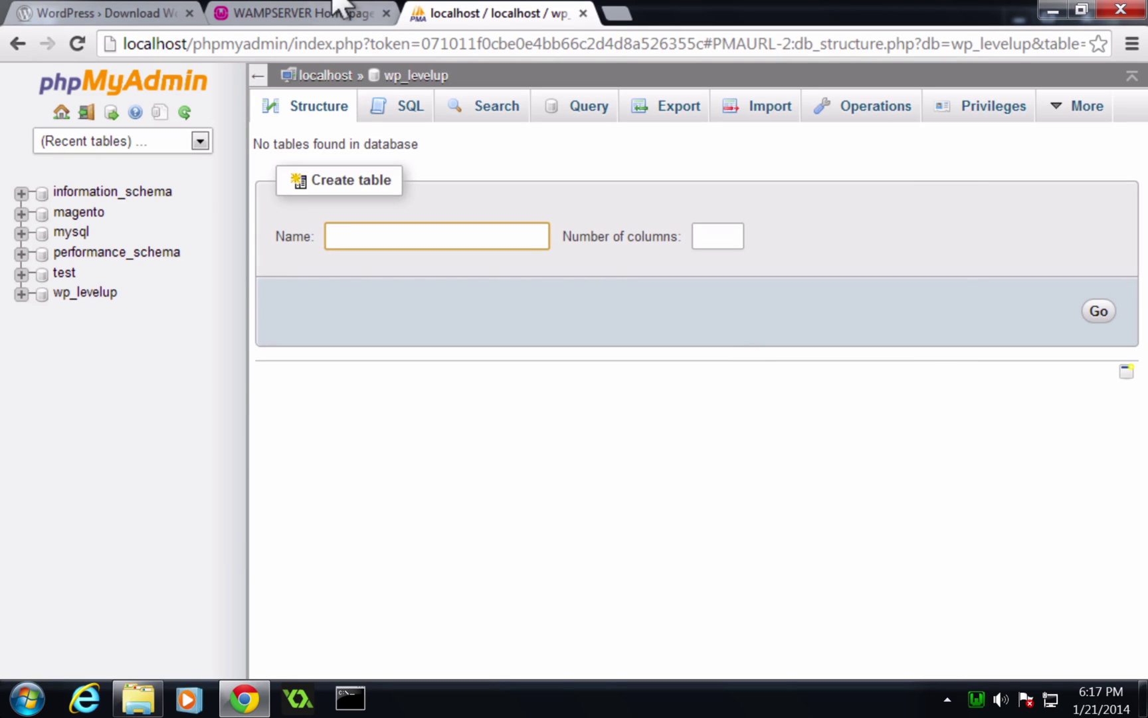
# Show WampServer's Apache alias directories: magento, phpmyadmin, sqlbuddy and webgrind.
pyautogui.click(974, 697)
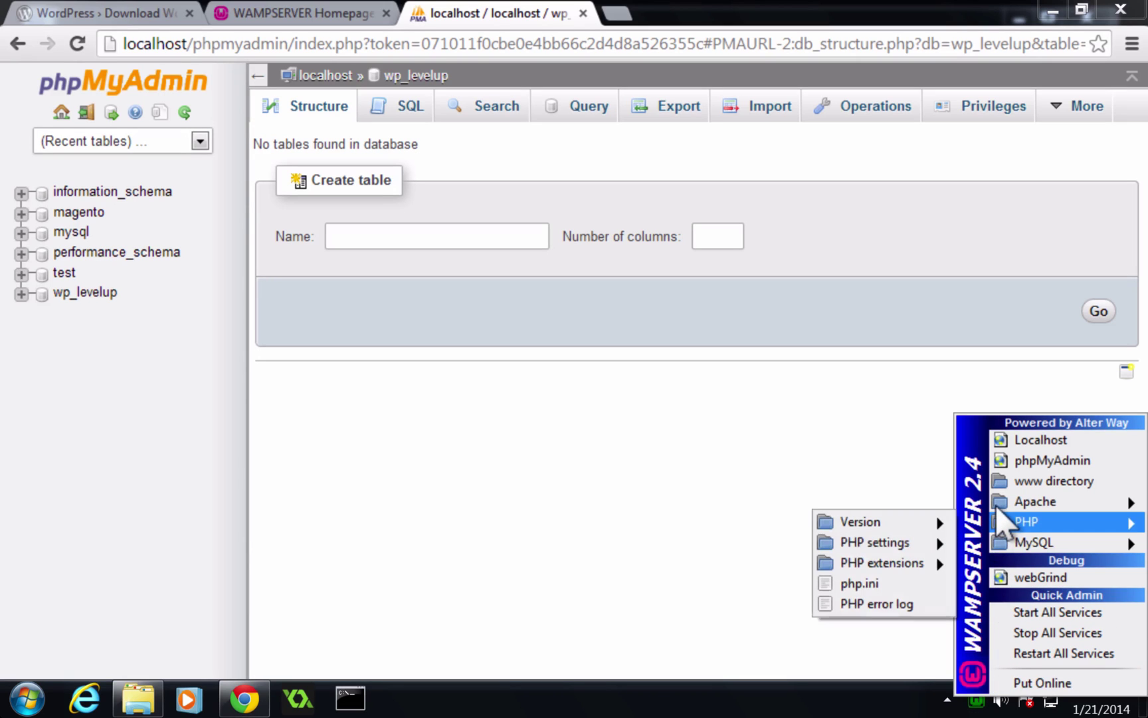
pyautogui.moveTo(1000, 495)
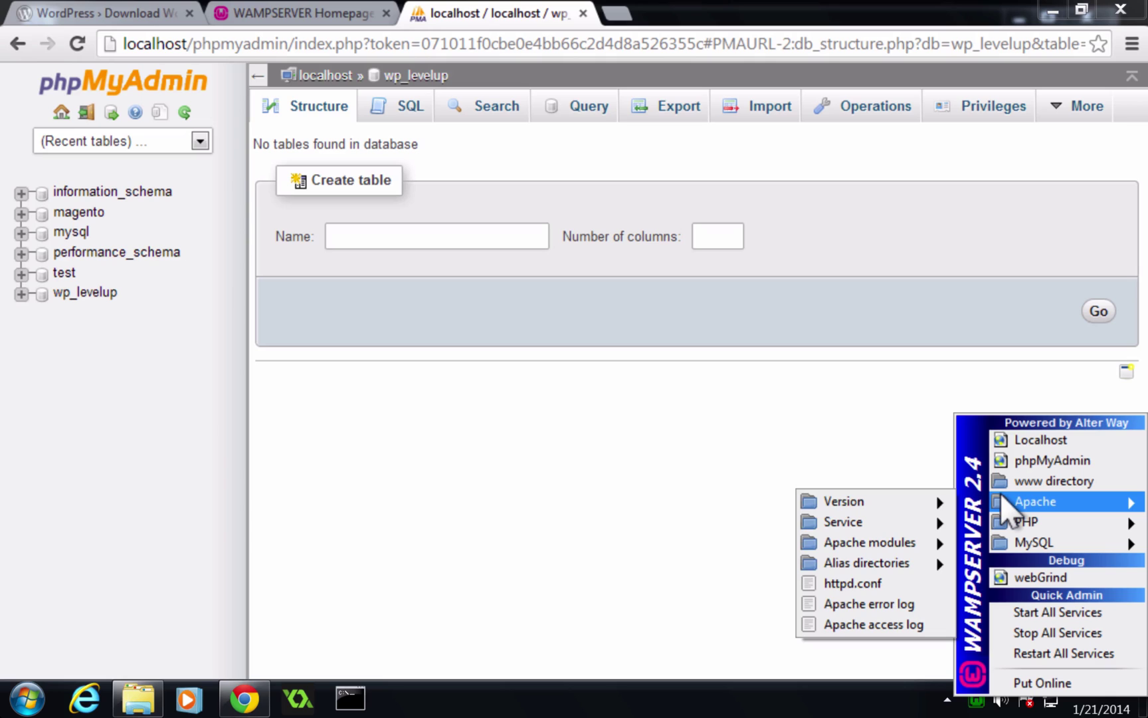
pyautogui.moveTo(870, 558)
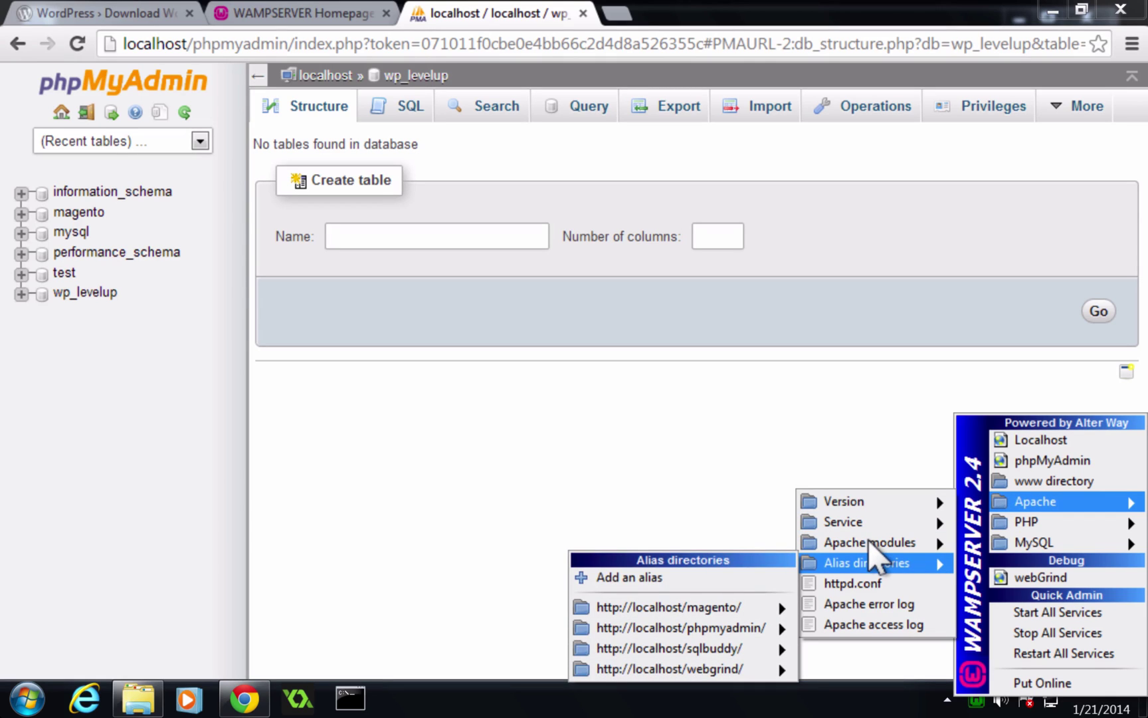
# Add a 'wordpress' Apache alias pointing to c:/www/wordpress/ and close the console.
pyautogui.click(600, 562)
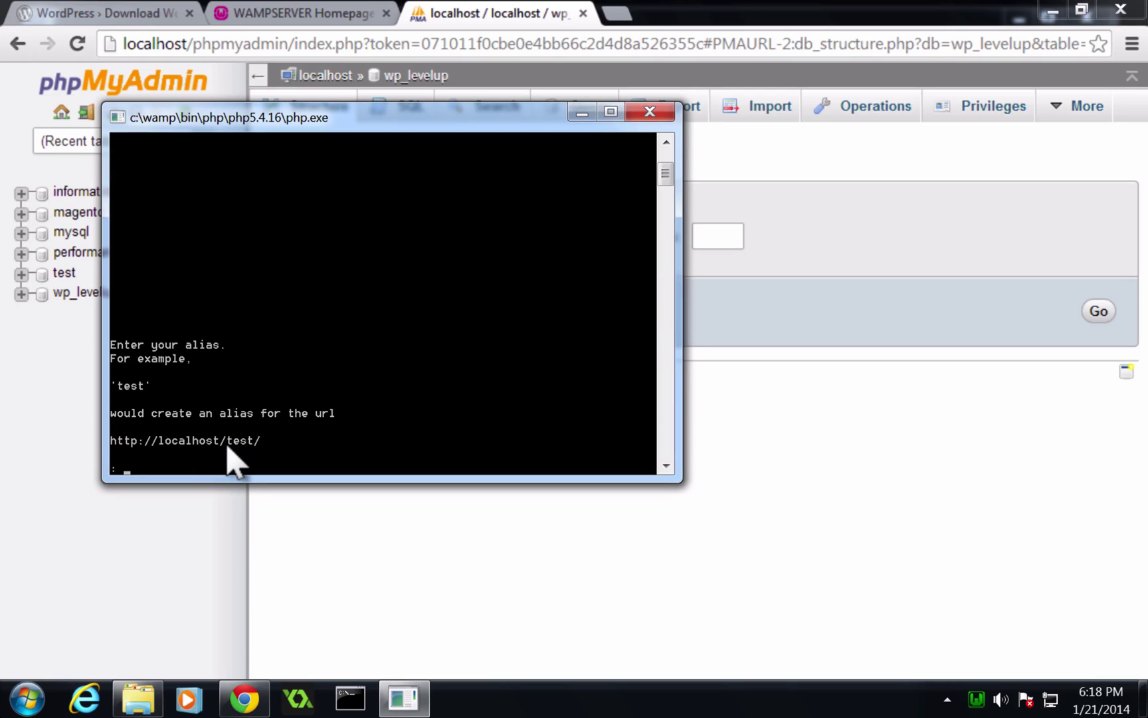
pyautogui.write('wordpress')
pyautogui.press('Return')
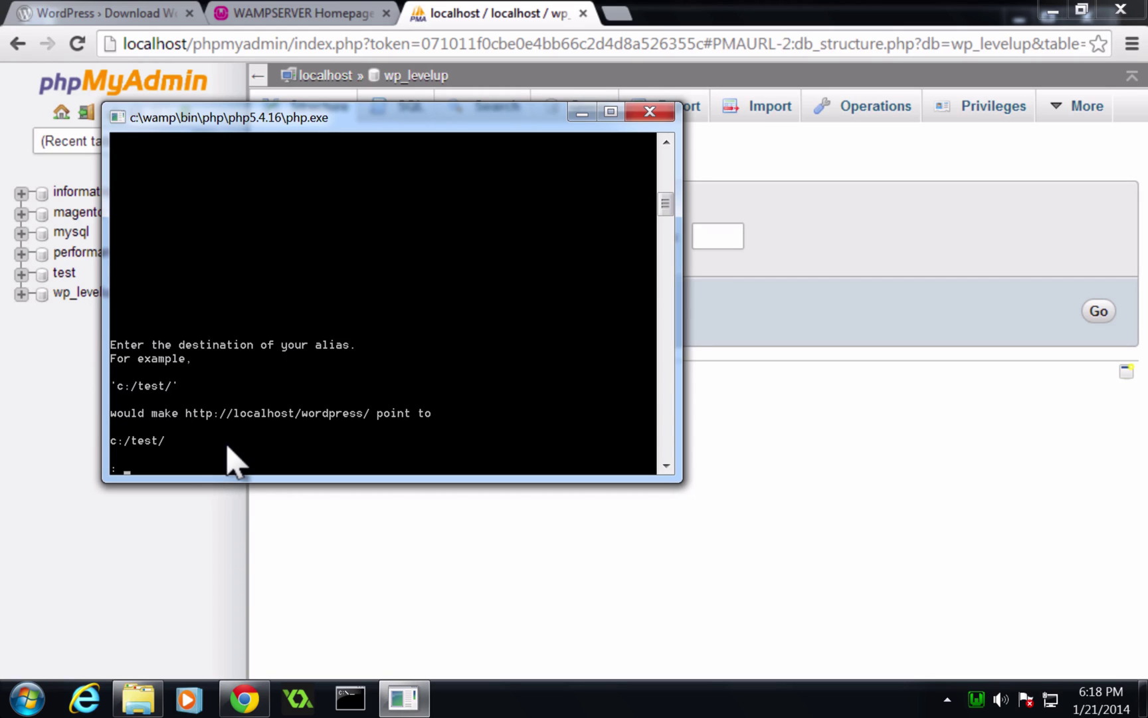
pyautogui.write('c:/www/wordpress/')
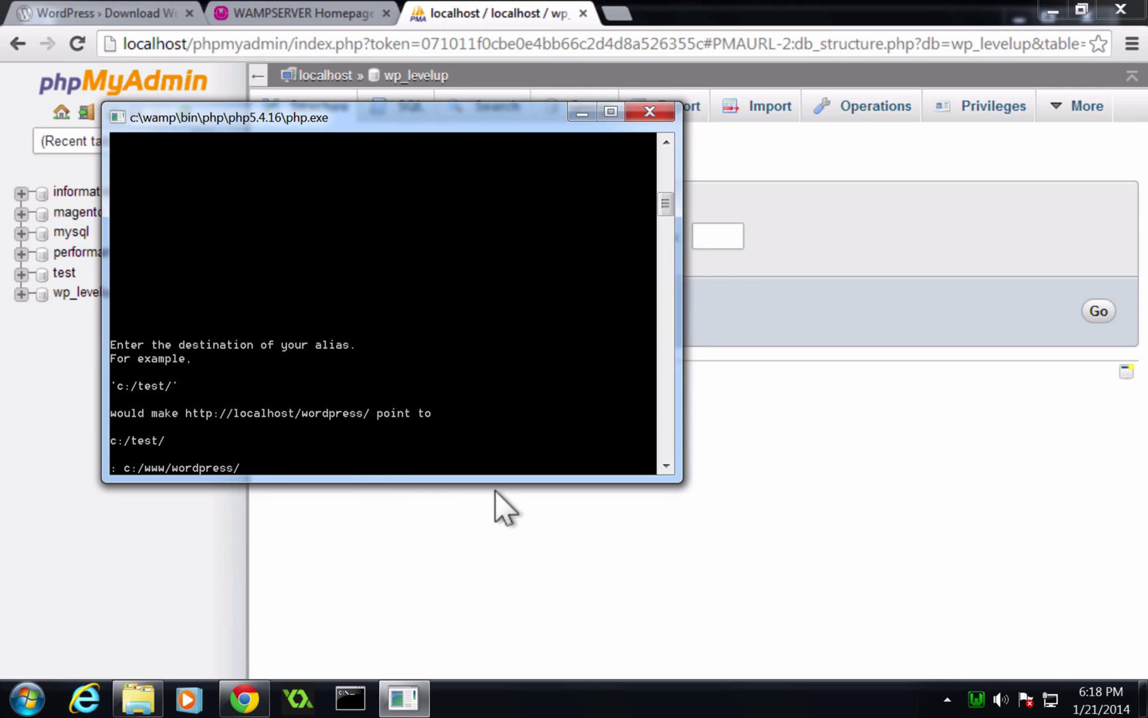
pyautogui.press('Return')
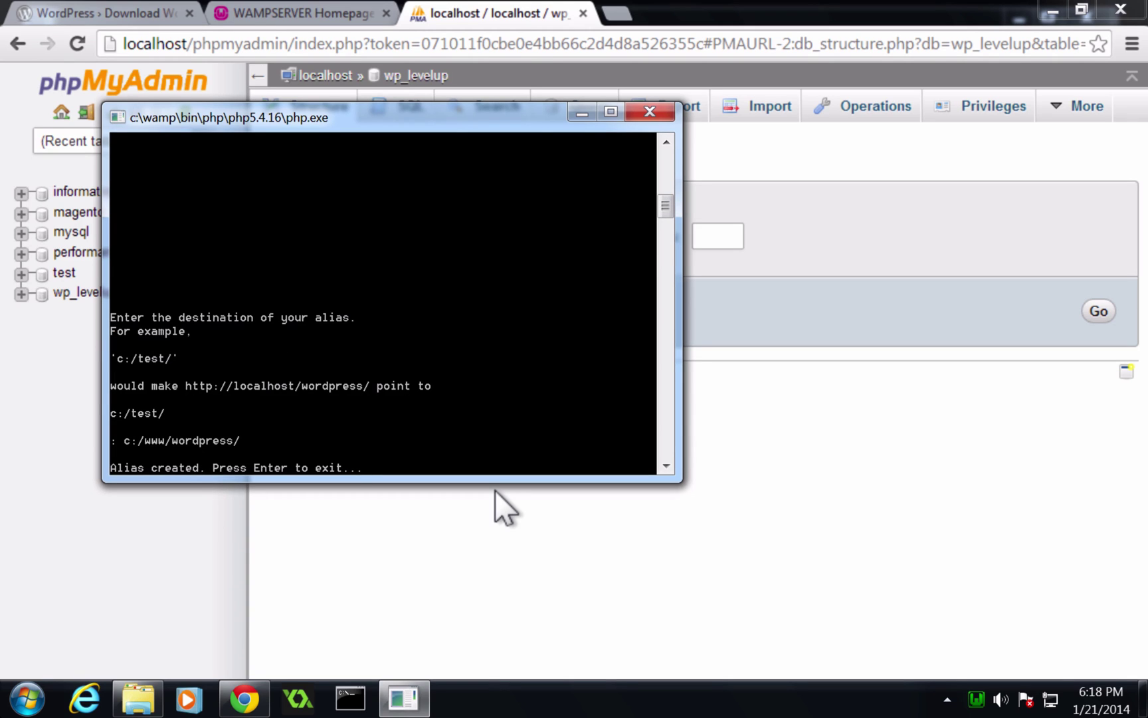
pyautogui.press('Return')
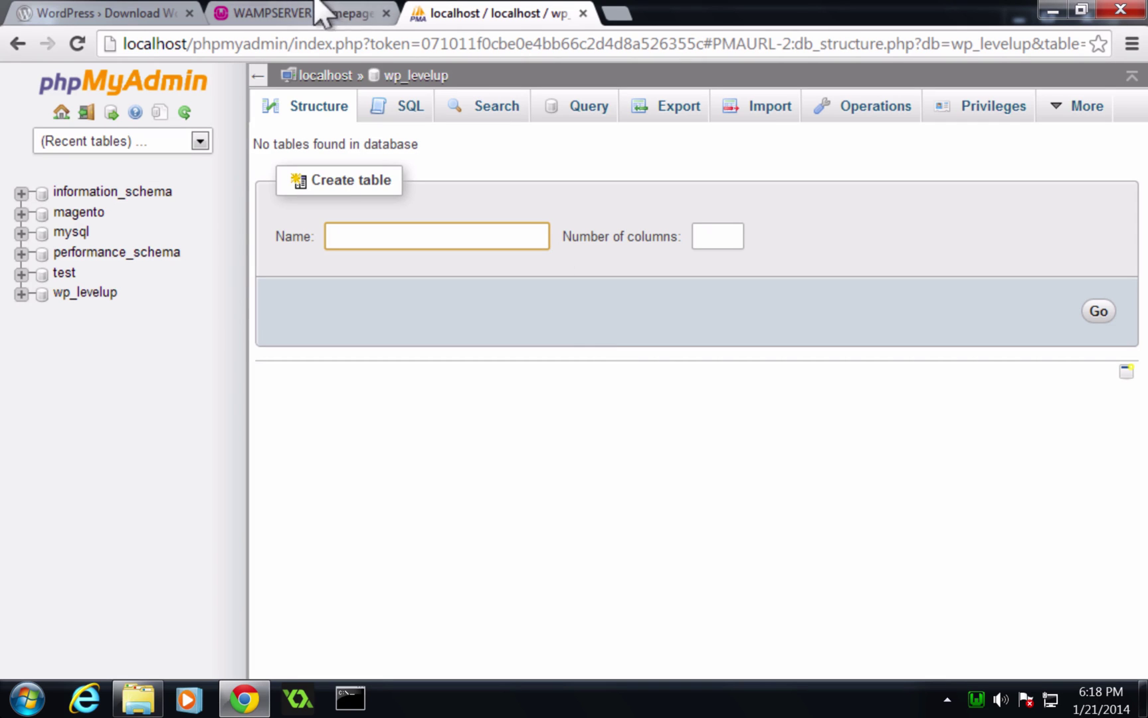
# Load localhost/wordpress/ in a new Chrome tab to see the missing wp-config.php notice.
pyautogui.click(564, 15)
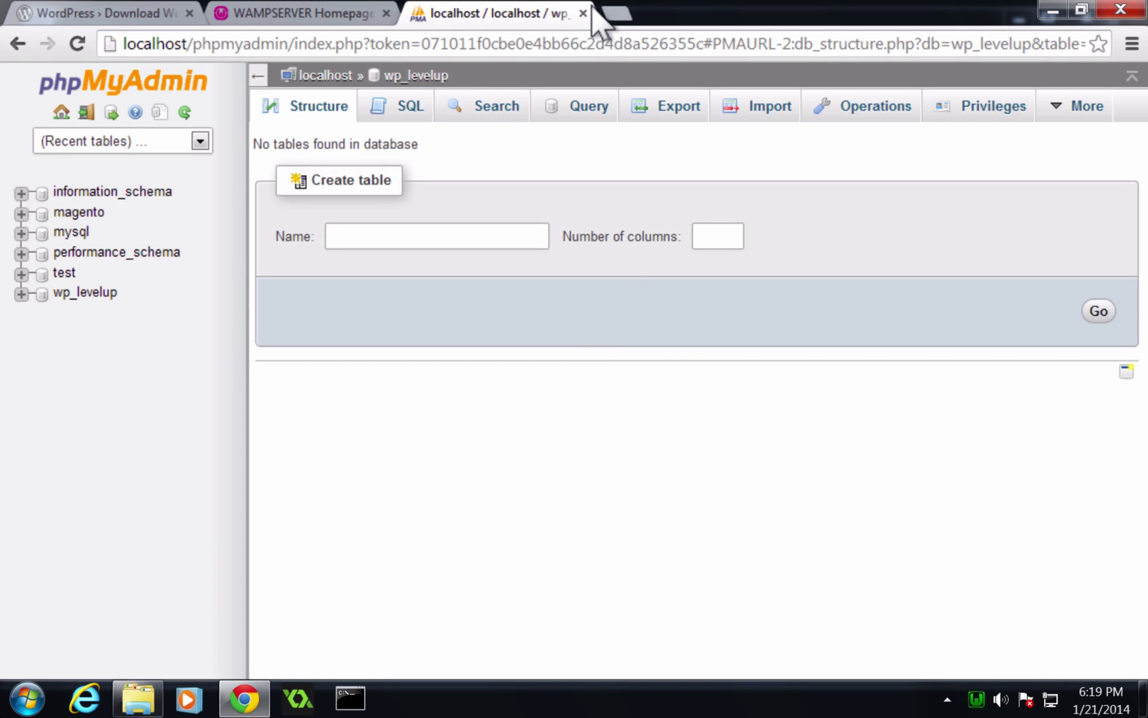
pyautogui.click(614, 13)
pyautogui.write('local')
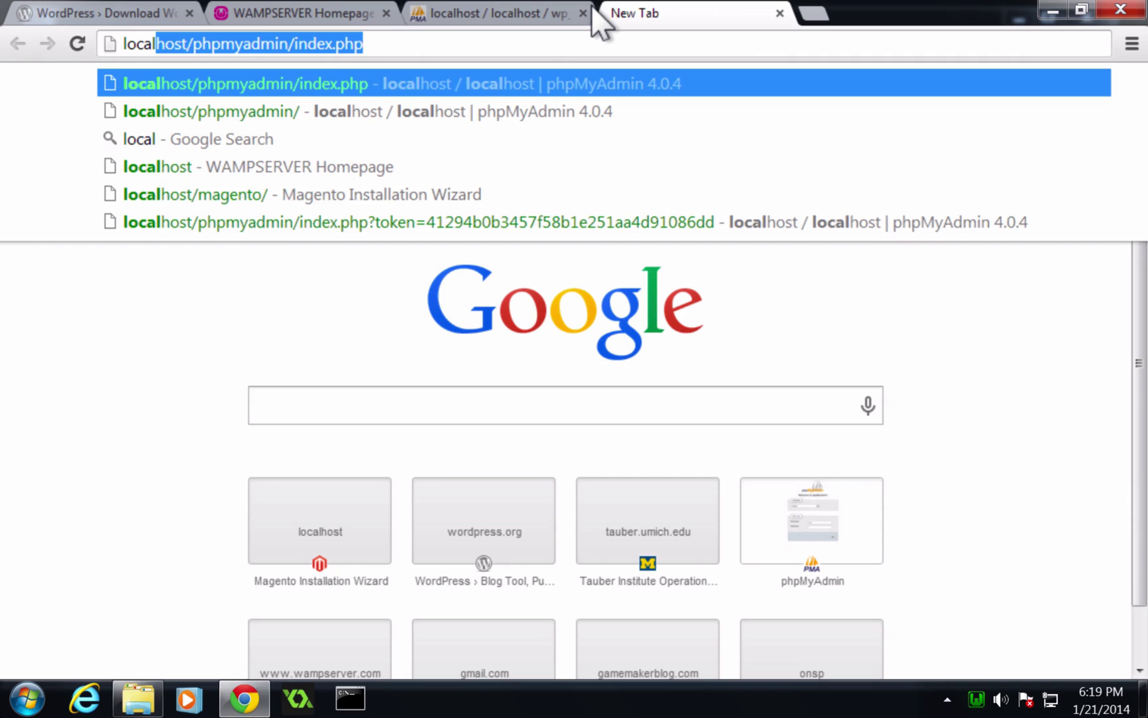
pyautogui.write('host.')
pyautogui.press('BackSpace')
pyautogui.write('/')
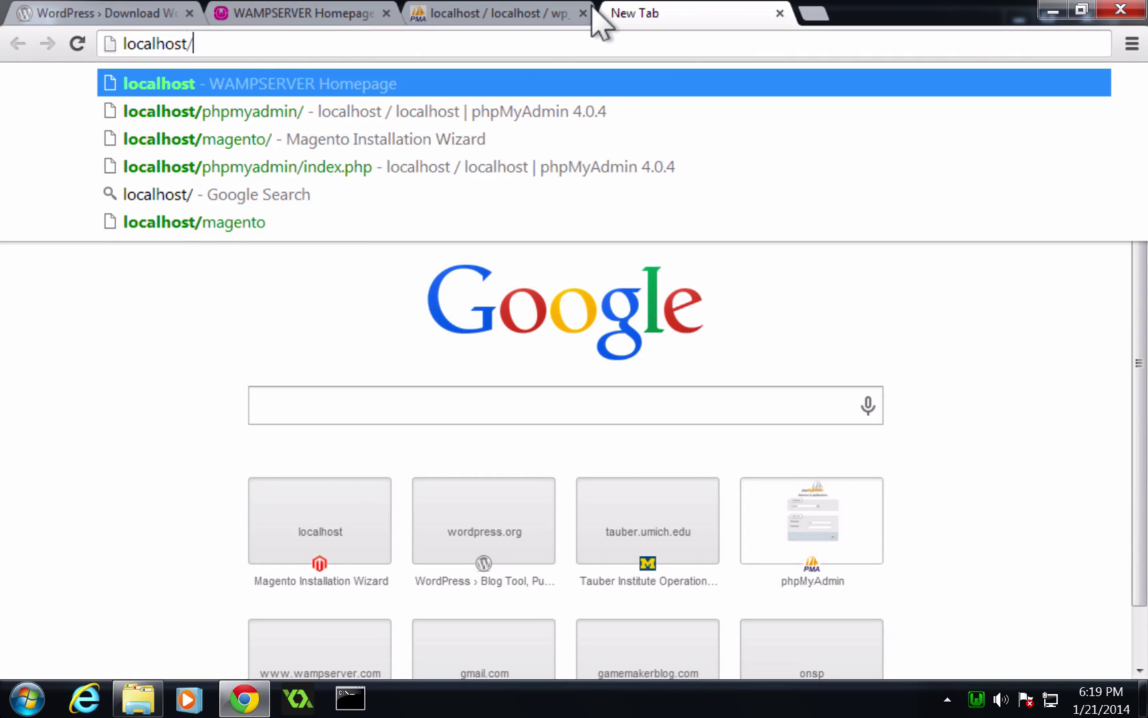
pyautogui.write('wordpress/')
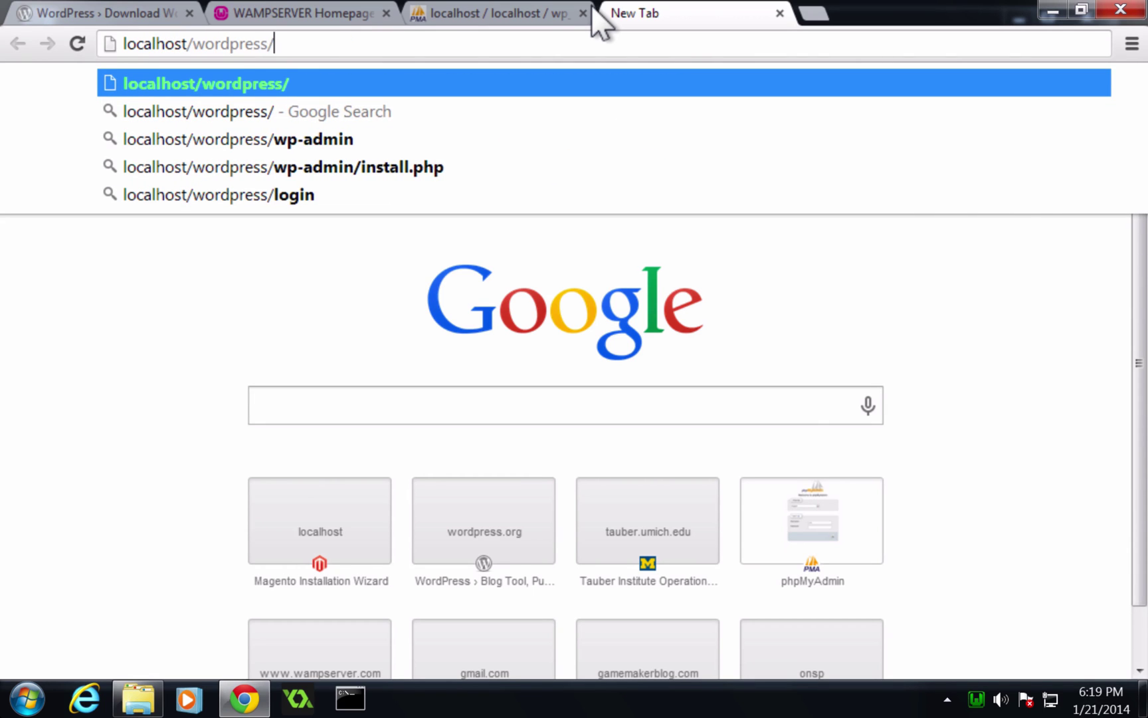
pyautogui.press('Return')
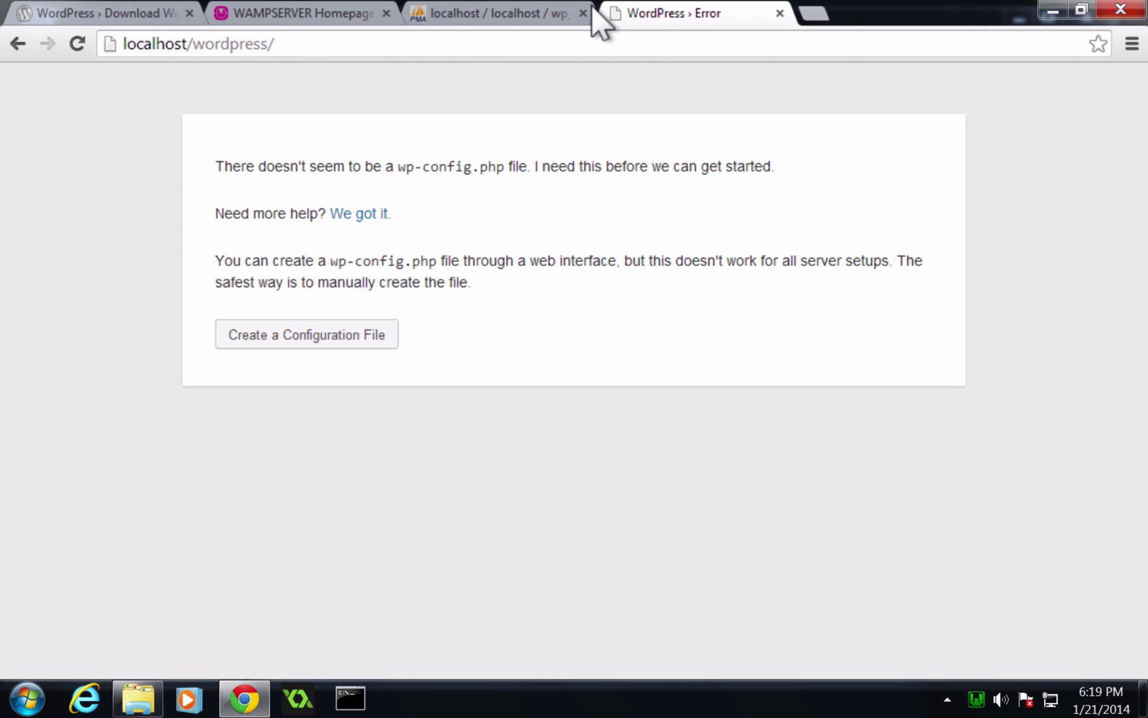
# Start the config file and review the required database name, username, password, host and table prefix.
pyautogui.click(247, 327)
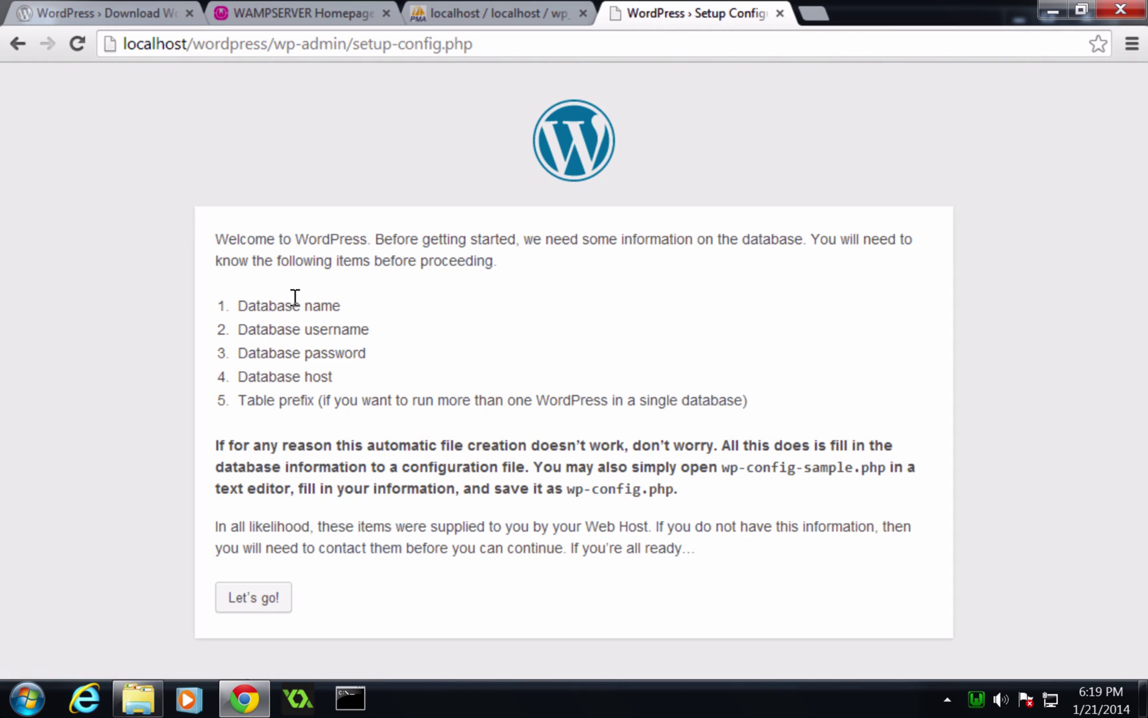
pyautogui.moveTo(293, 304); pyautogui.dragTo(295, 447)
pyautogui.click(295, 447)
pyautogui.doubleClick(319, 305)
pyautogui.doubleClick(343, 330)
pyautogui.doubleClick(338, 354)
pyautogui.click(321, 372)
pyautogui.doubleClick(321, 373)
pyautogui.moveTo(254, 374); pyautogui.dragTo(422, 395)
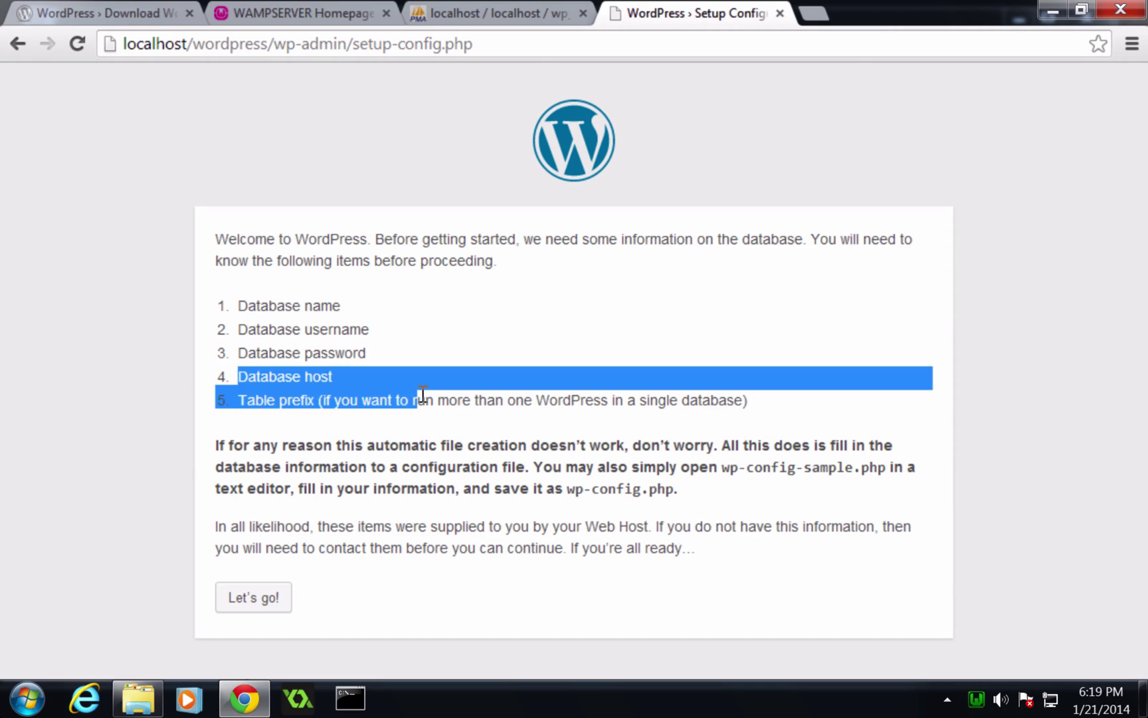
pyautogui.click(423, 395)
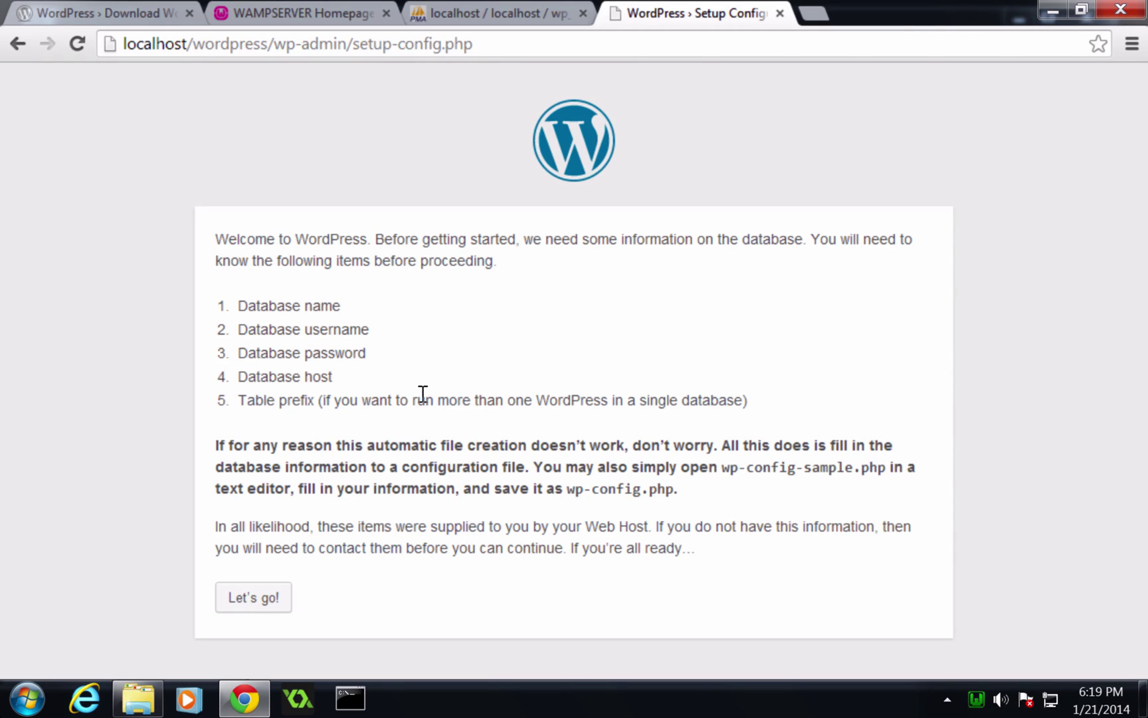
# Submit database wp_levelup, user root, blank password, host localhost and prefix wp_.
pyautogui.click(226, 596)
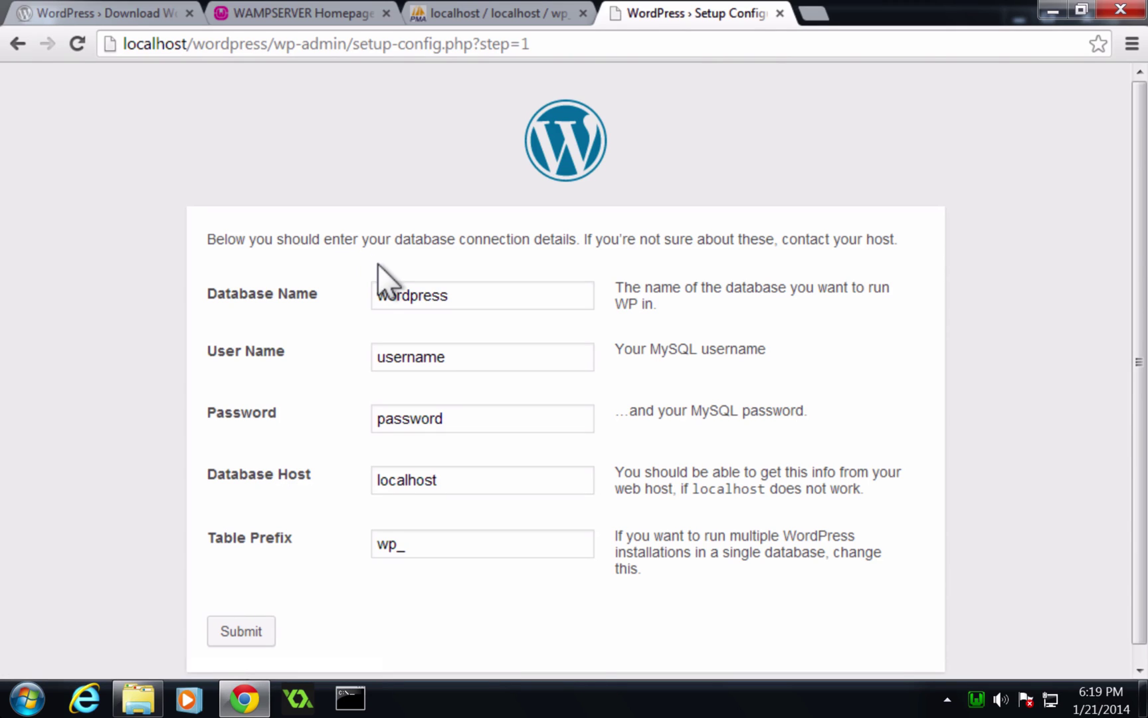
pyautogui.doubleClick(405, 293)
pyautogui.write('wp_')
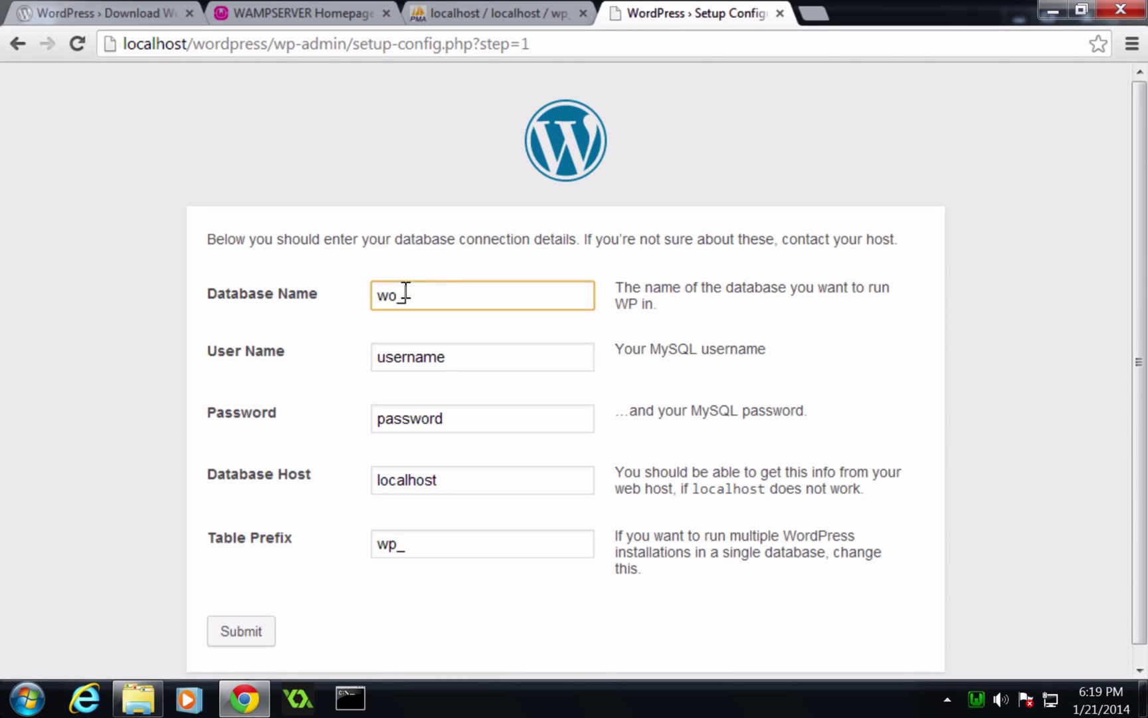
pyautogui.press('BackSpace')
pyautogui.press('BackSpace')
pyautogui.write('p_levelup')
pyautogui.doubleClick(421, 353)
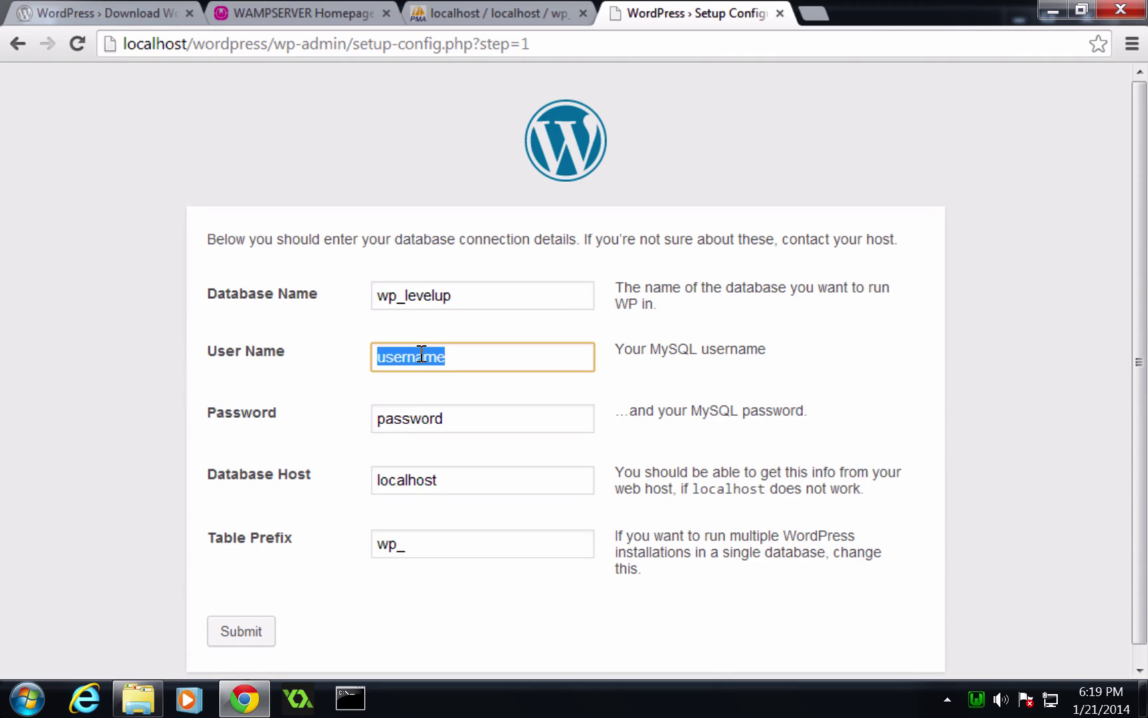
pyautogui.write('root')
pyautogui.doubleClick(424, 416)
pyautogui.press('BackSpace')
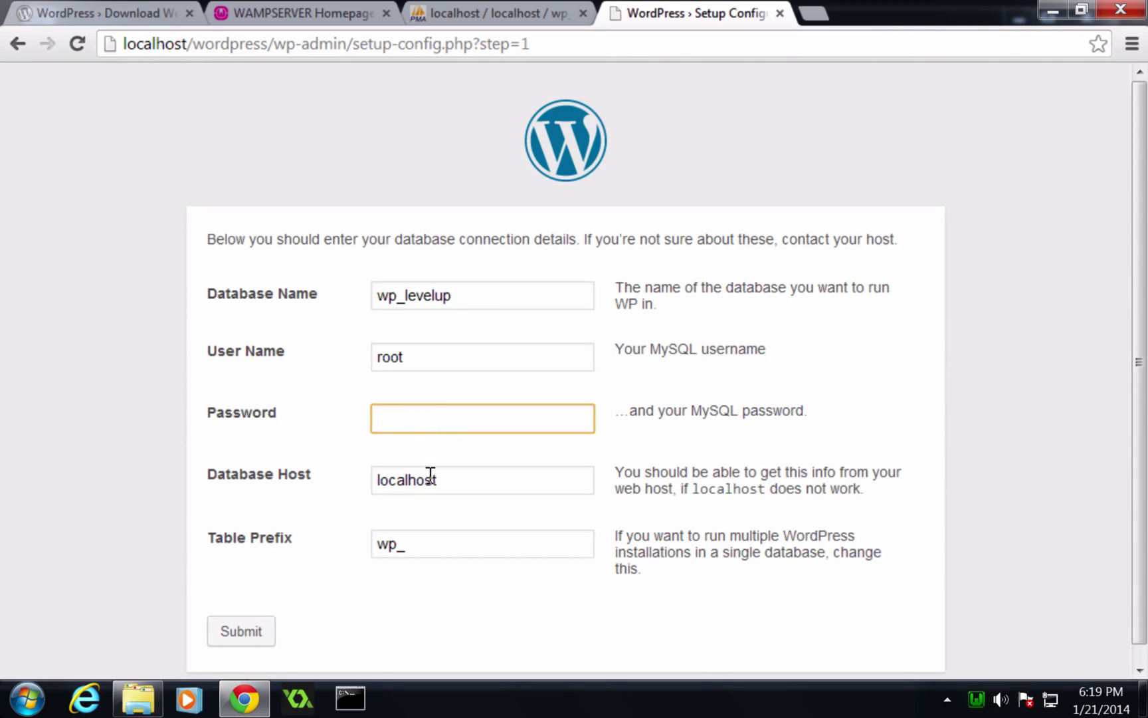
pyautogui.click(432, 479)
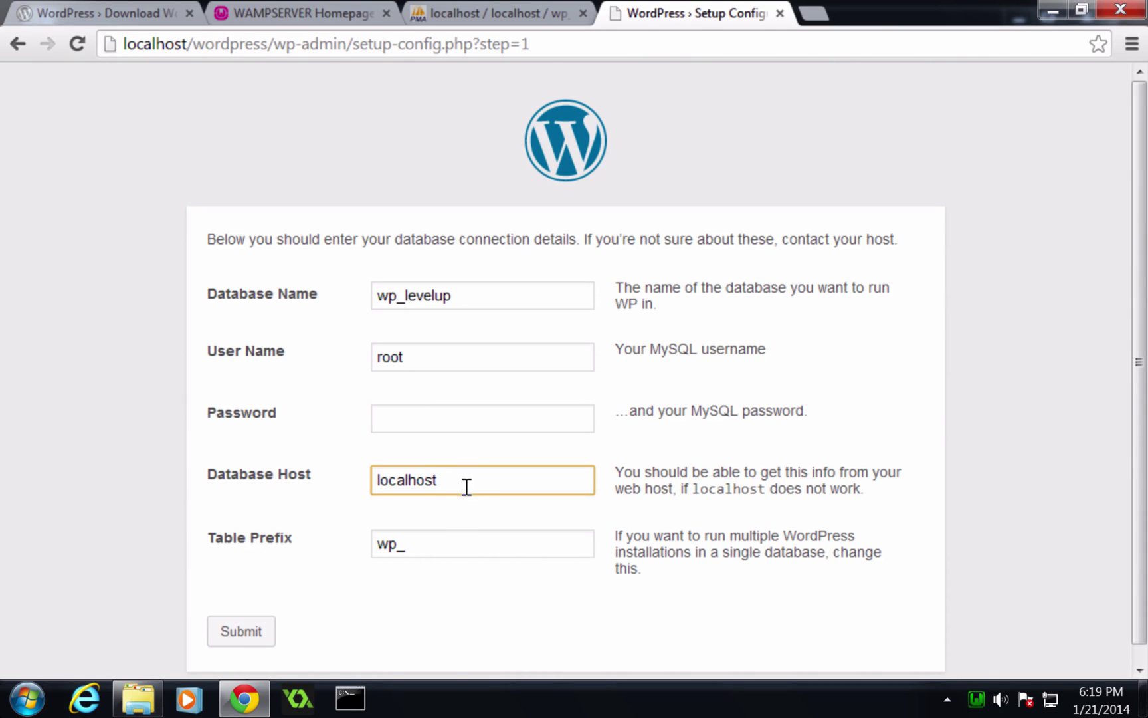
pyautogui.click(453, 532)
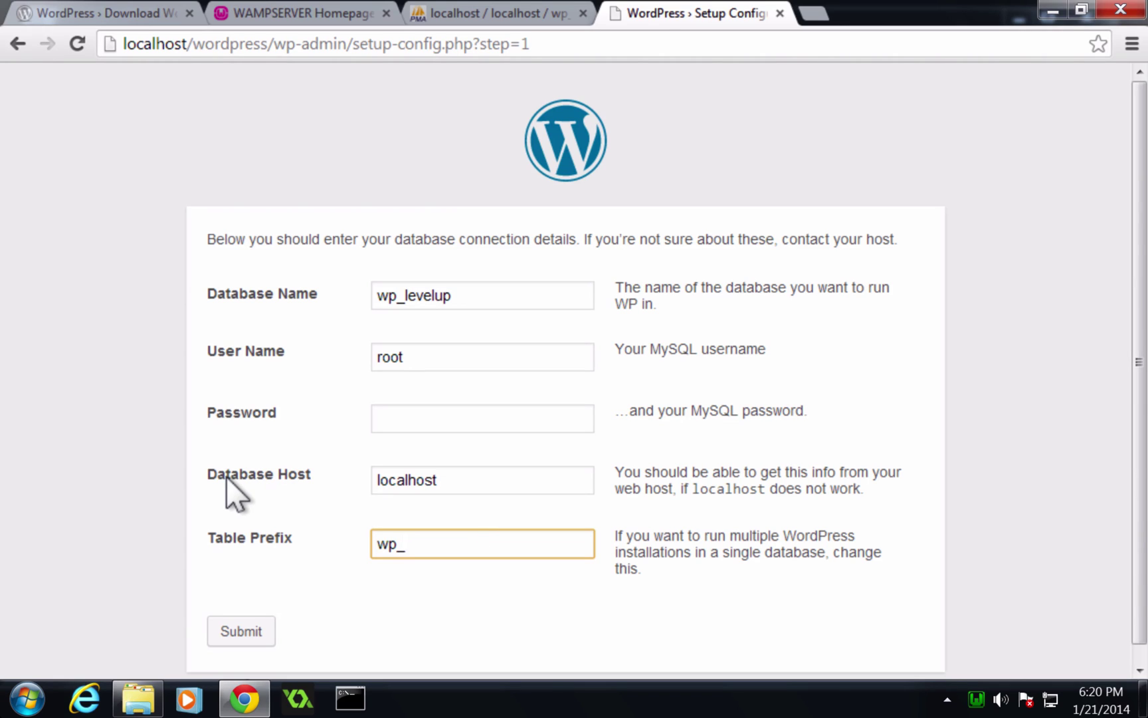
pyautogui.click(232, 617)
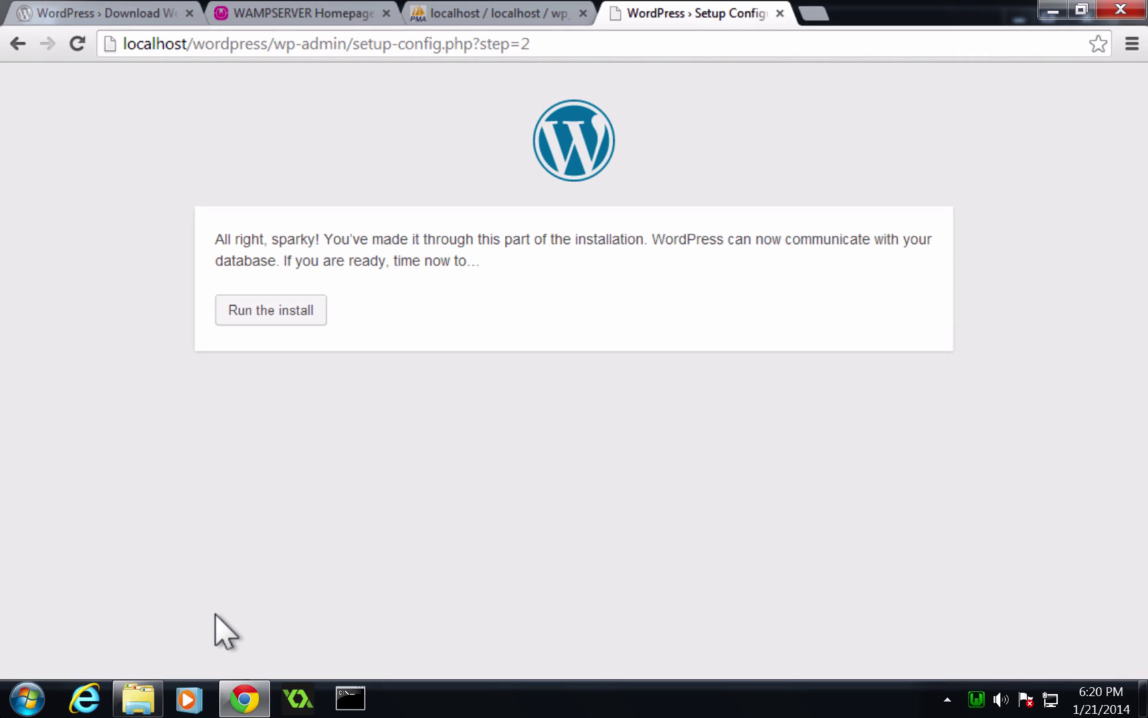
# Enter site title 'Level Up Wordpress' and keep the prefilled username admin.
pyautogui.click(241, 297)
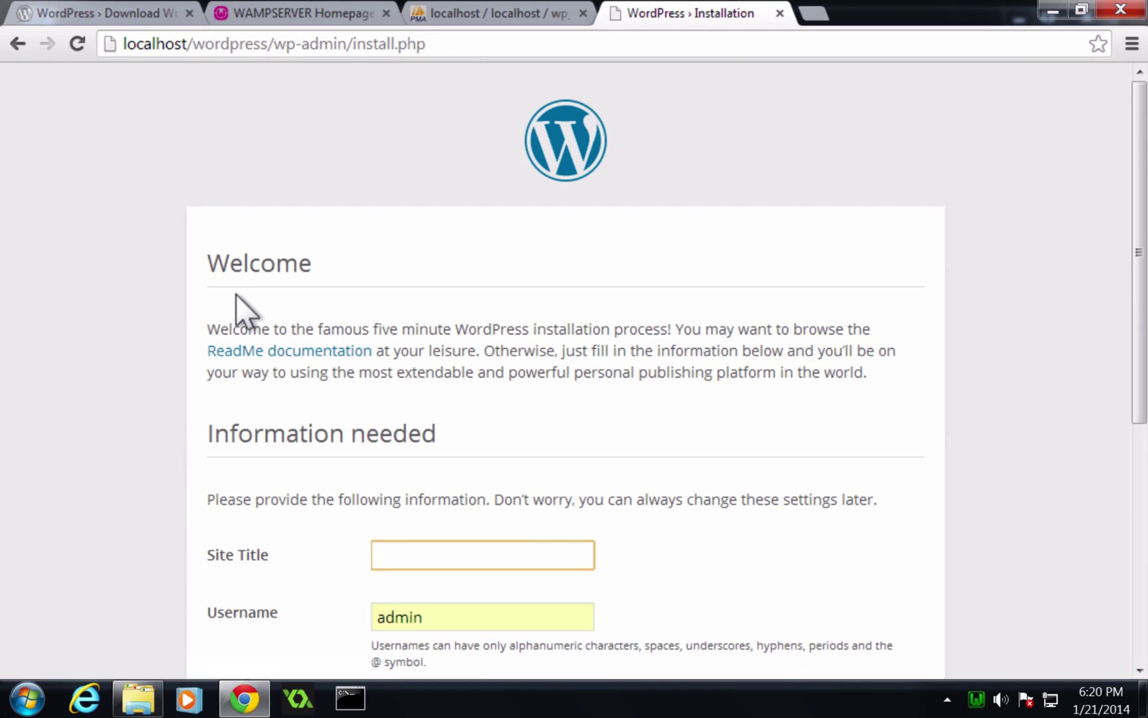
pyautogui.scroll(-2, 235, 293)
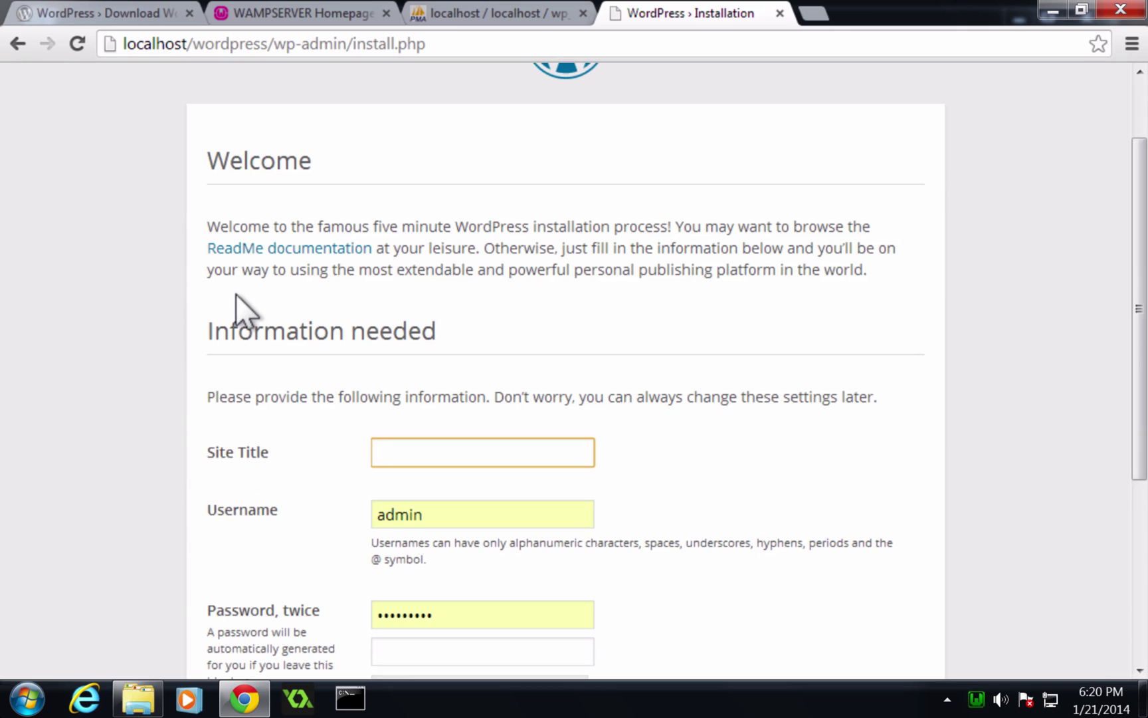
pyautogui.scroll(-2, 386, 459)
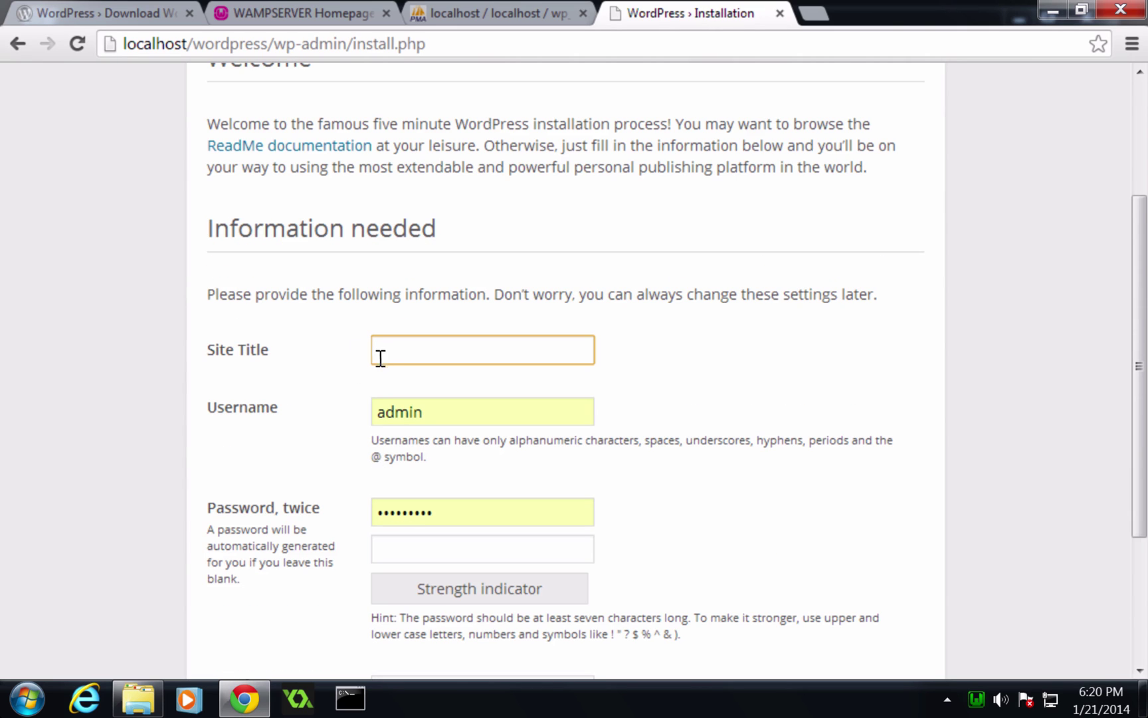
pyautogui.write('Level Up Wordpress')
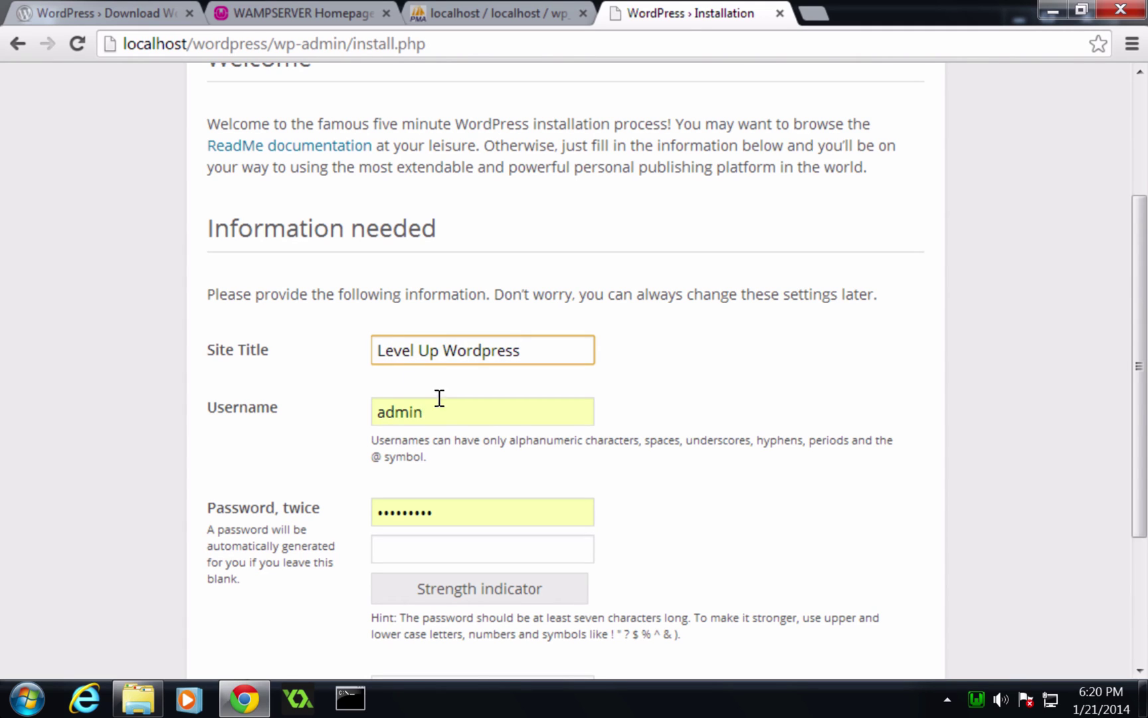
pyautogui.click(444, 409)
pyautogui.doubleClick(445, 410)
pyautogui.click(446, 410)
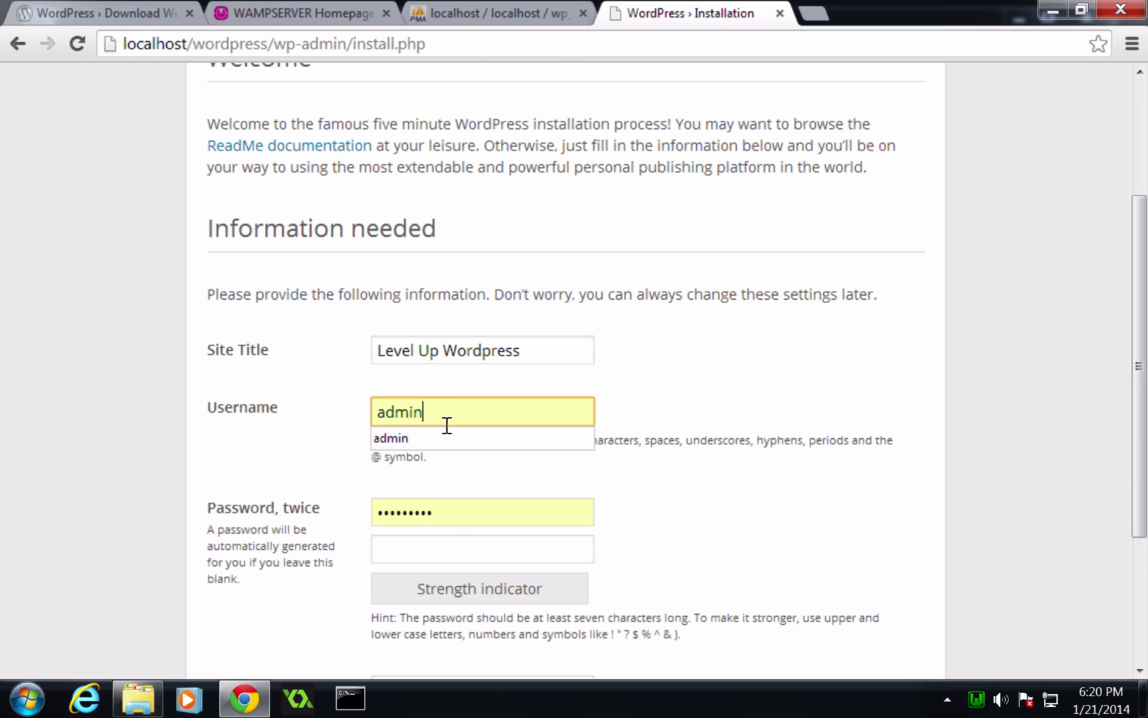
# Type the admin password into both password fields, noting its Very weak rating.
pyautogui.doubleClick(446, 511)
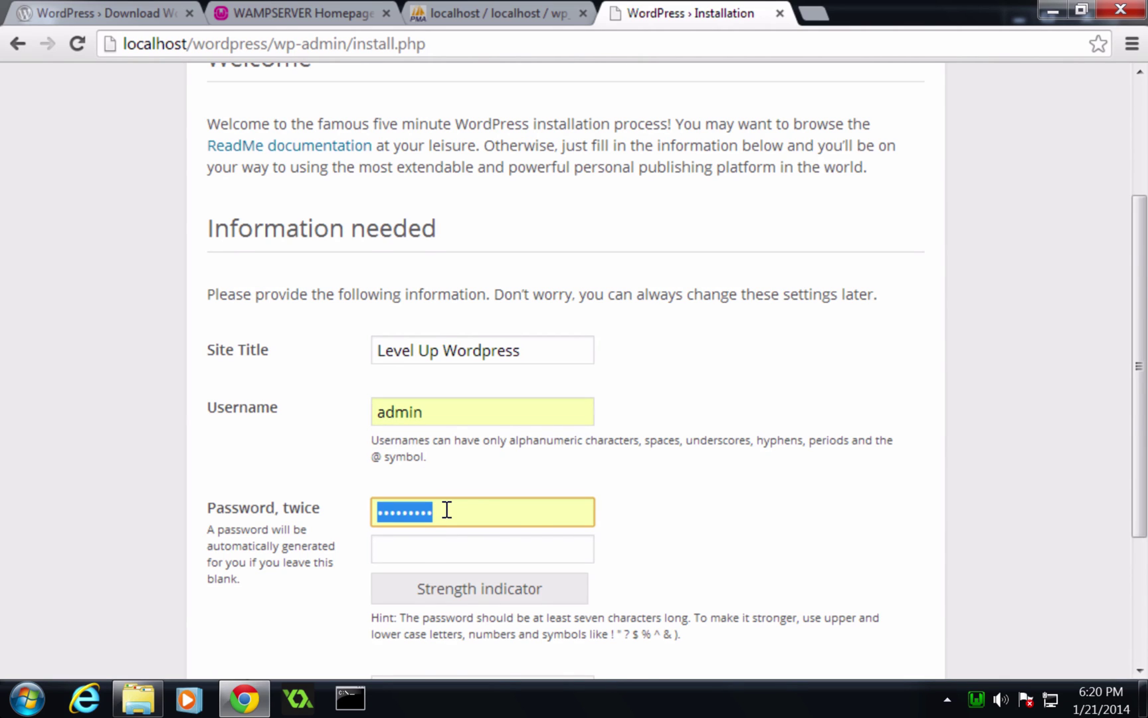
pyautogui.scroll(-2, 447, 505)
pyautogui.write('password')
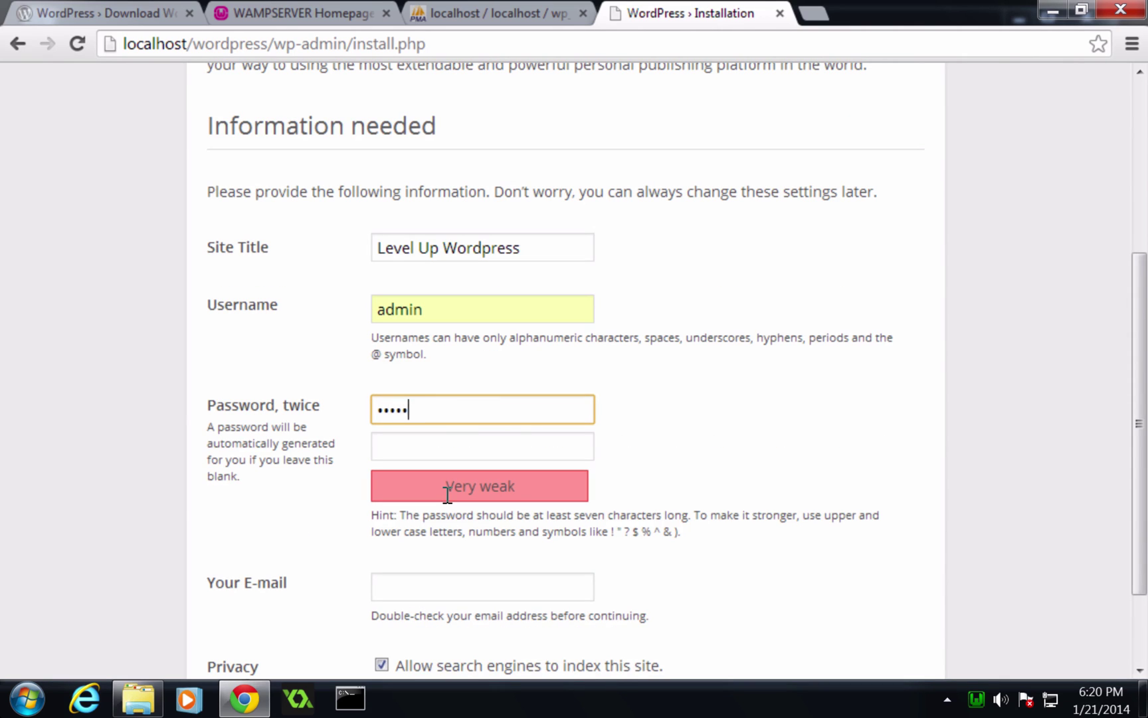
pyautogui.press('Tab')
pyautogui.write('pass')
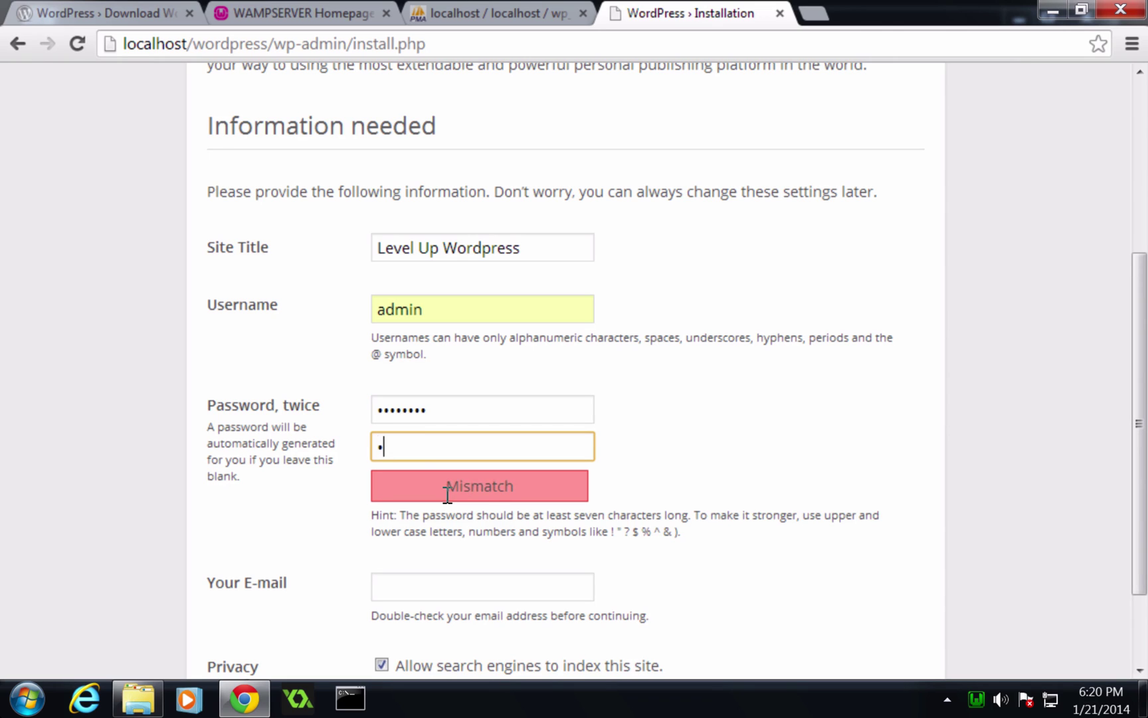
pyautogui.write('word')
pyautogui.click(639, 443)
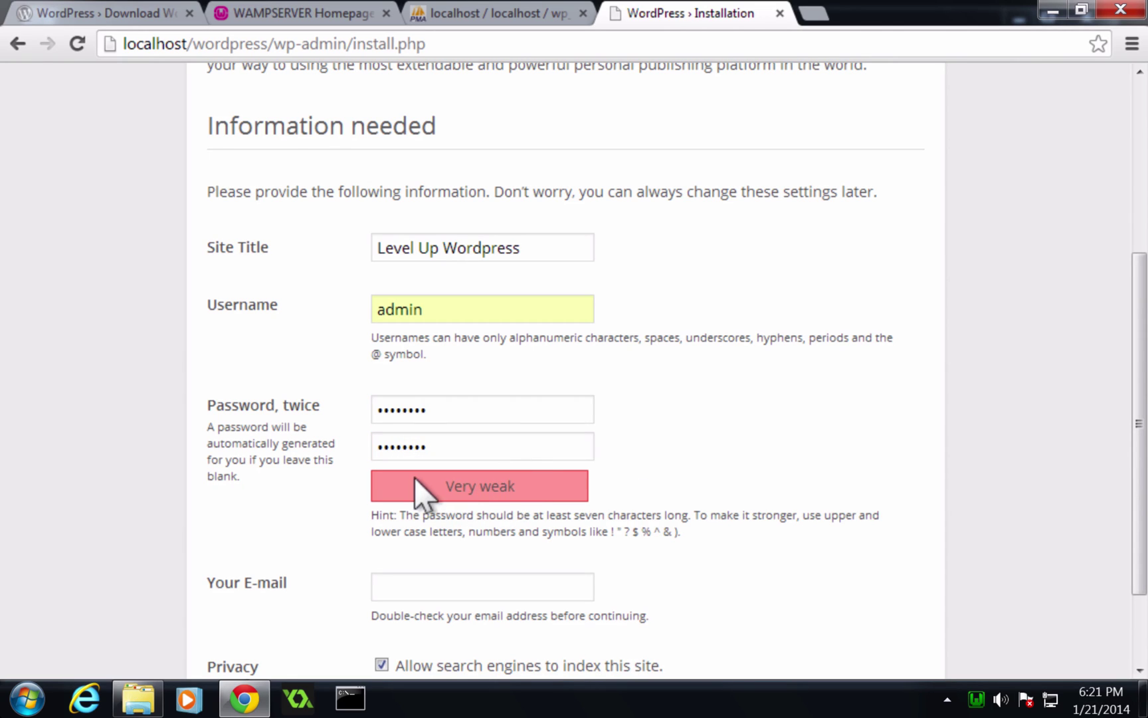
pyautogui.moveTo(420, 493); pyautogui.dragTo(497, 478)
pyautogui.click(623, 448)
# Fill in the admin's e-mail address.
pyautogui.scroll(-2, 623, 449)
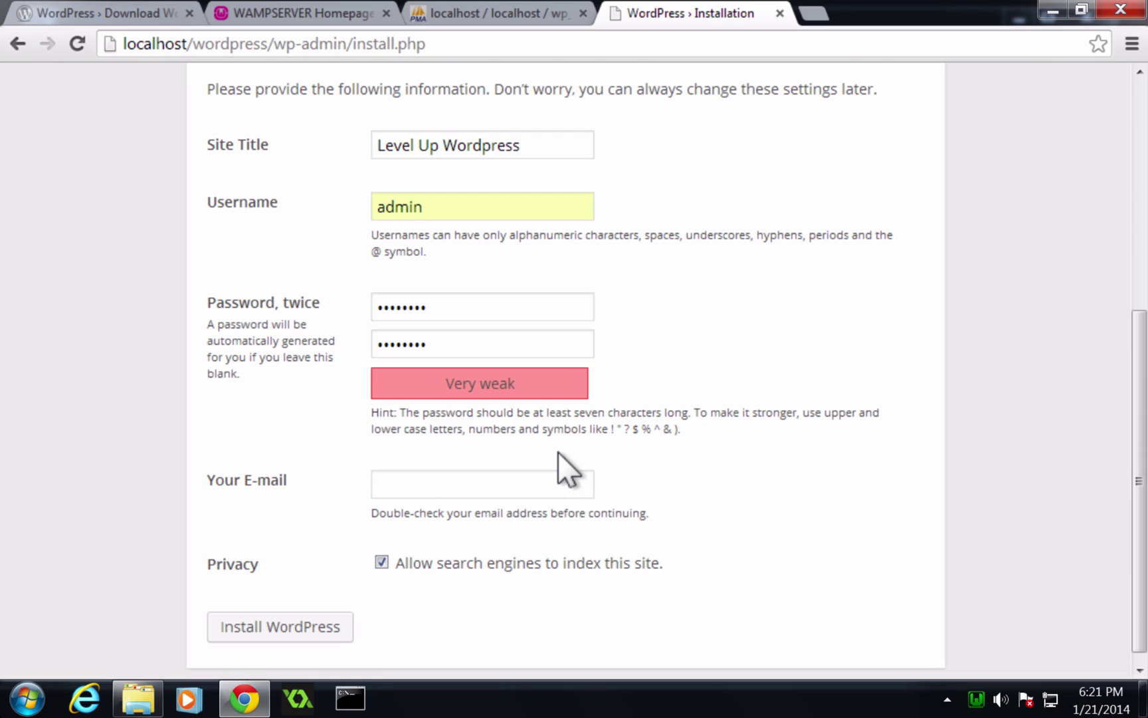
pyautogui.click(560, 481)
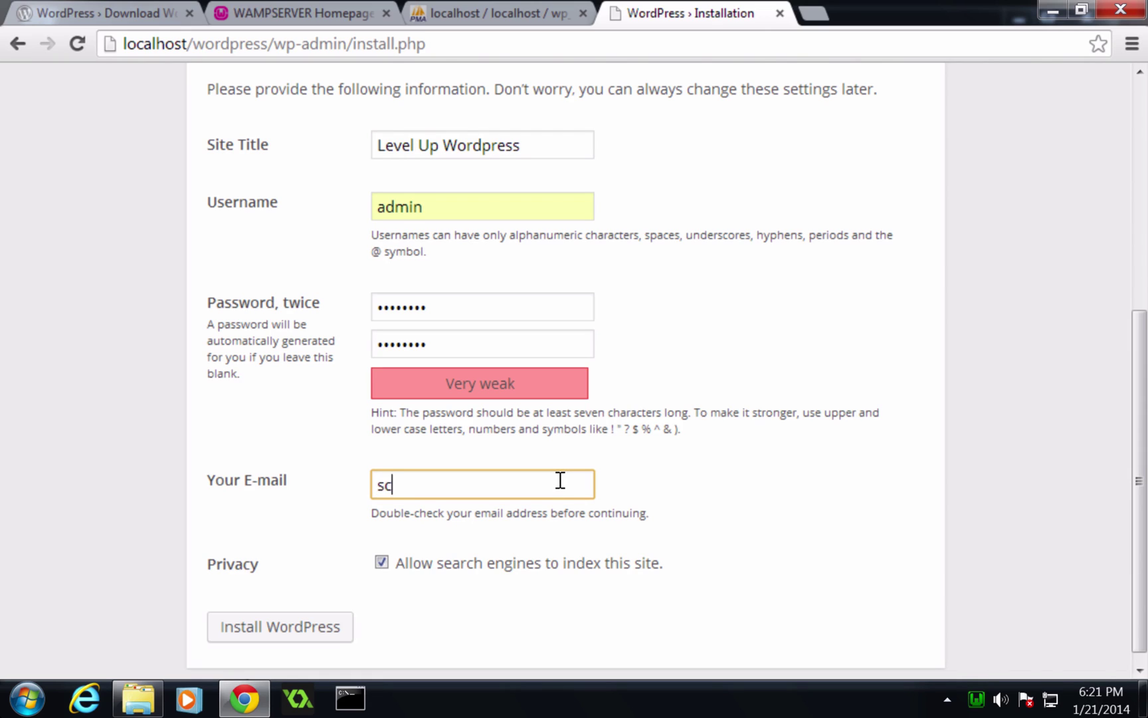
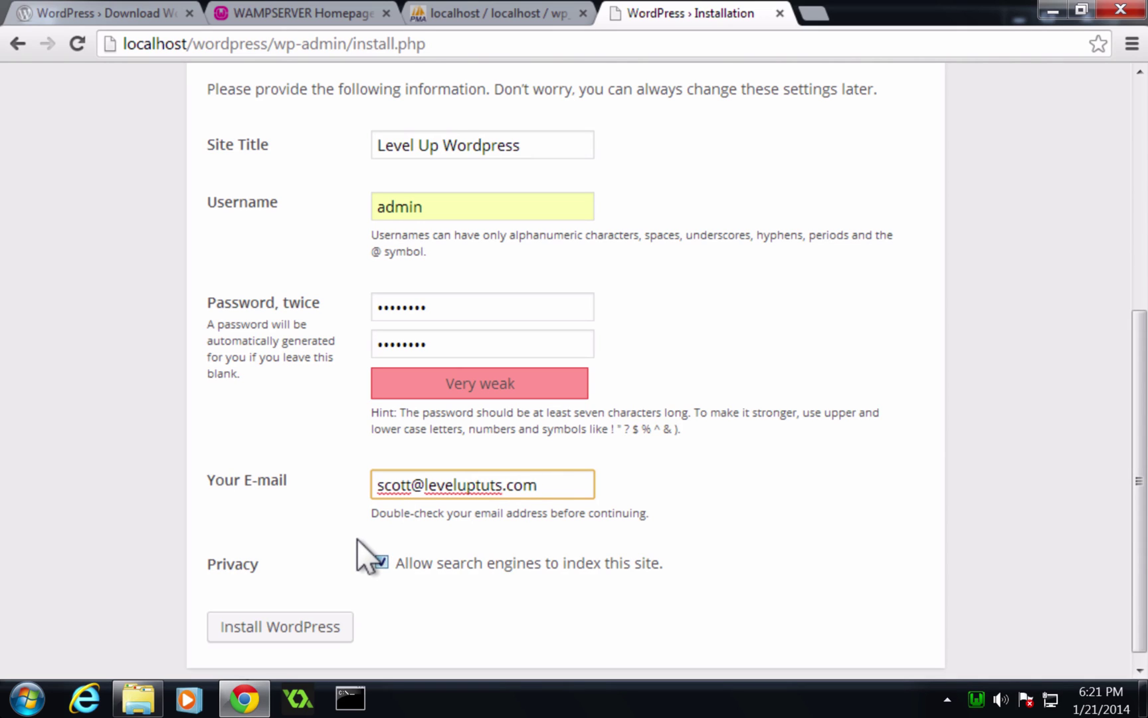
# Run the WordPress installation, then go to the login page, noting wordpress/wp-login.php in the address.
pyautogui.click(283, 628)
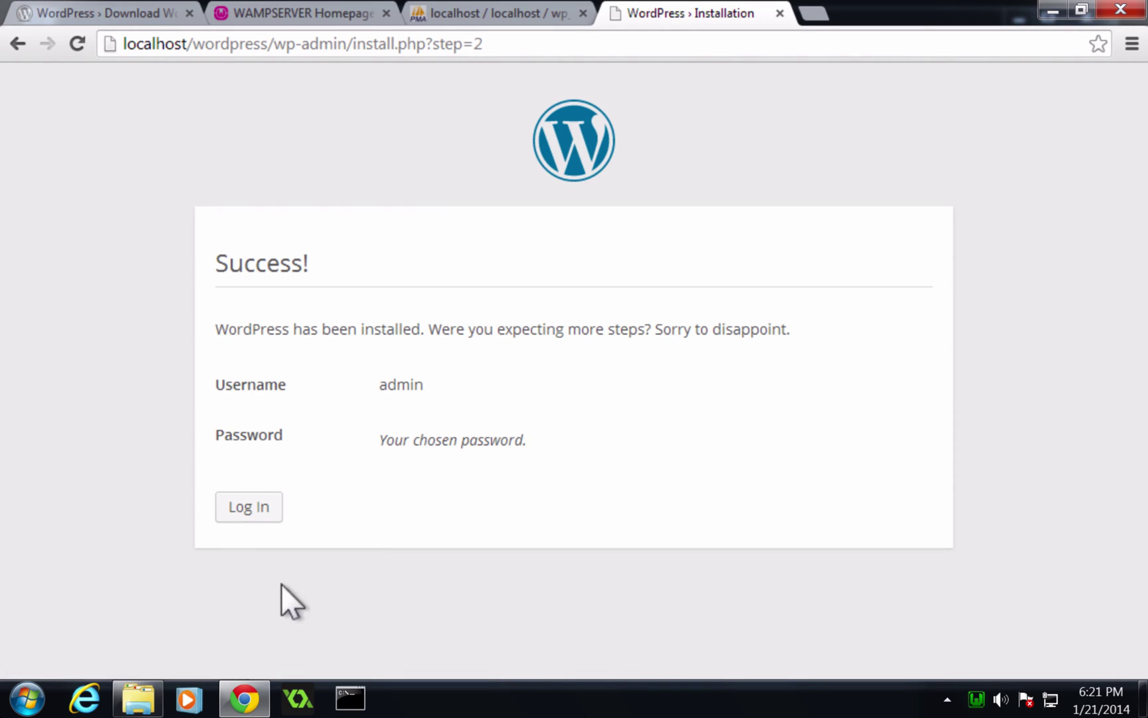
pyautogui.moveTo(442, 328); pyautogui.dragTo(772, 325)
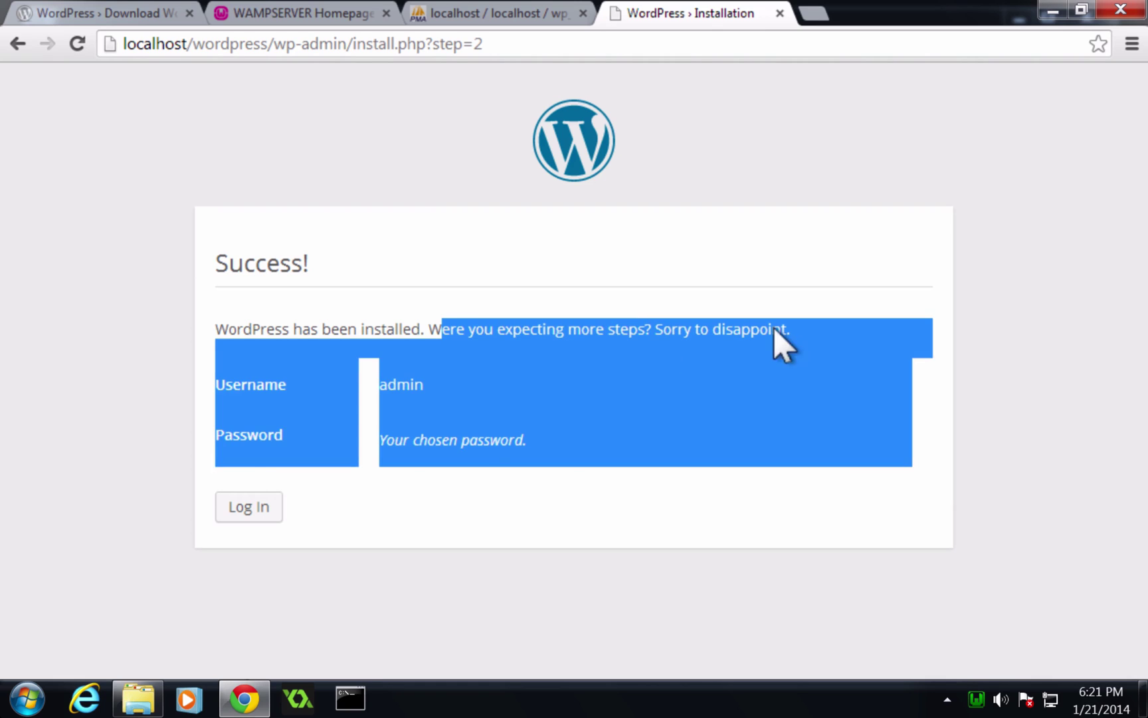
pyautogui.click(490, 353)
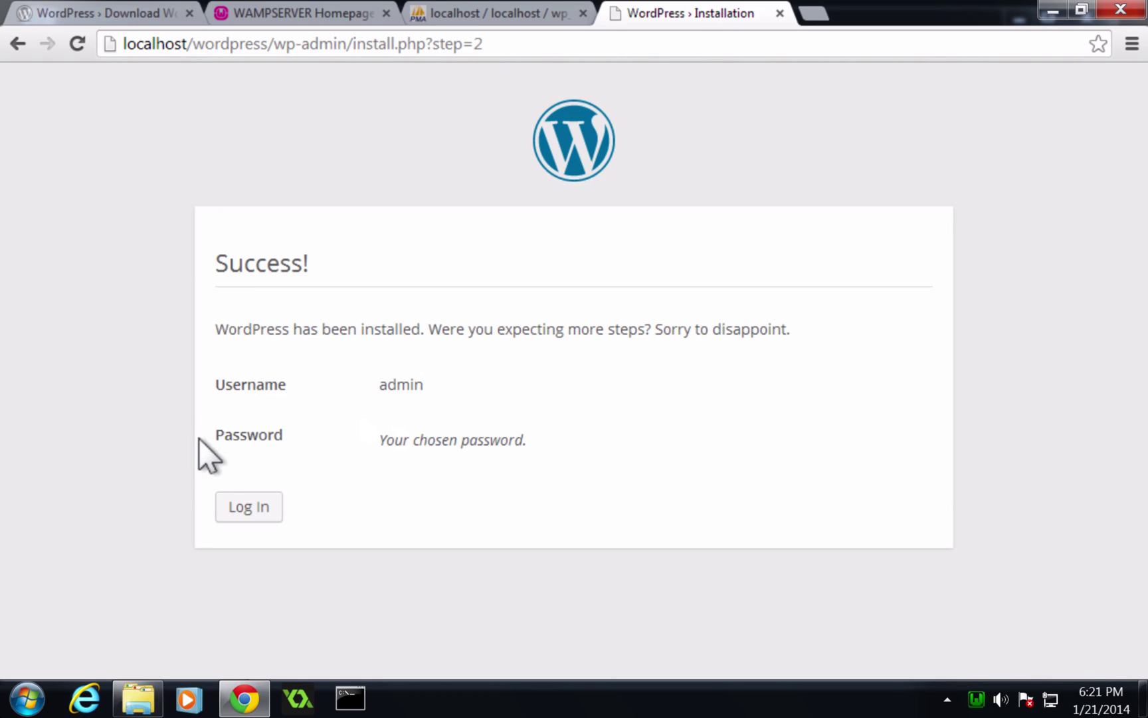
pyautogui.click(223, 497)
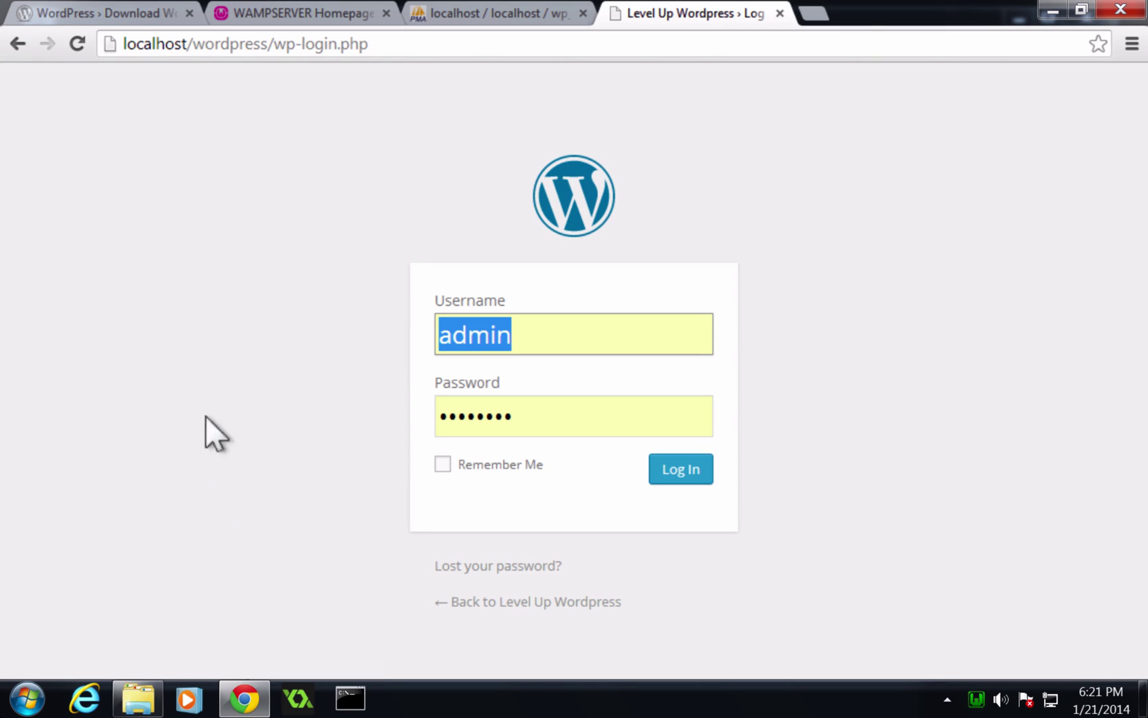
pyautogui.doubleClick(216, 44)
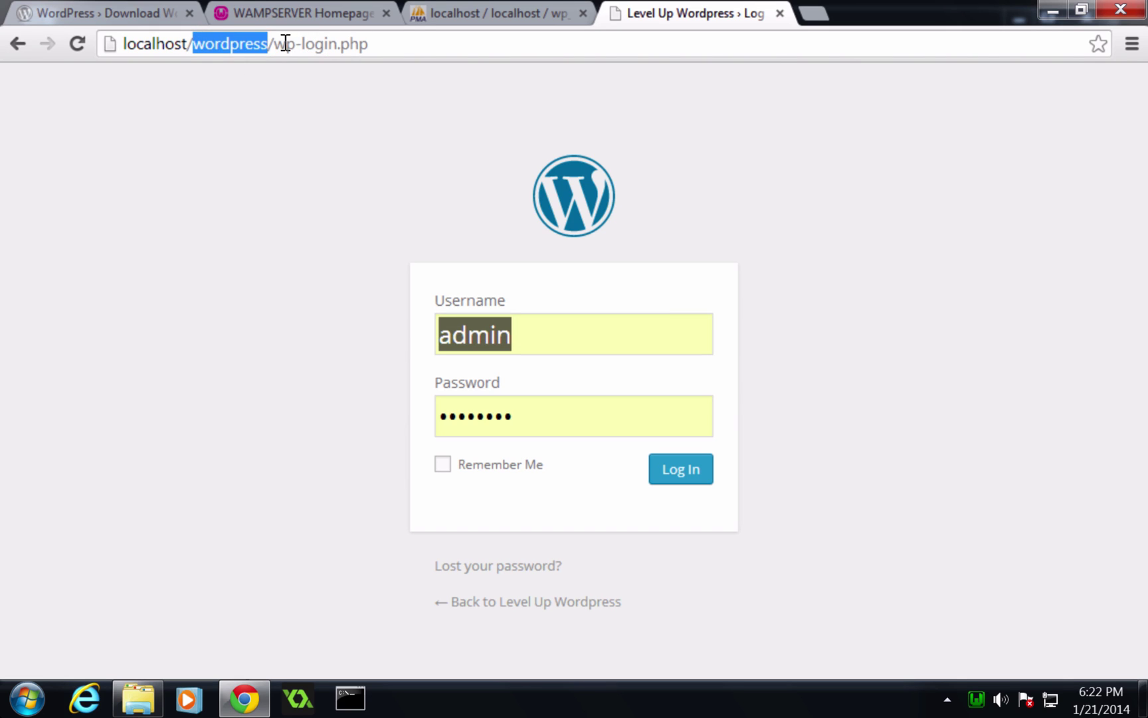
pyautogui.moveTo(285, 44); pyautogui.dragTo(335, 17)
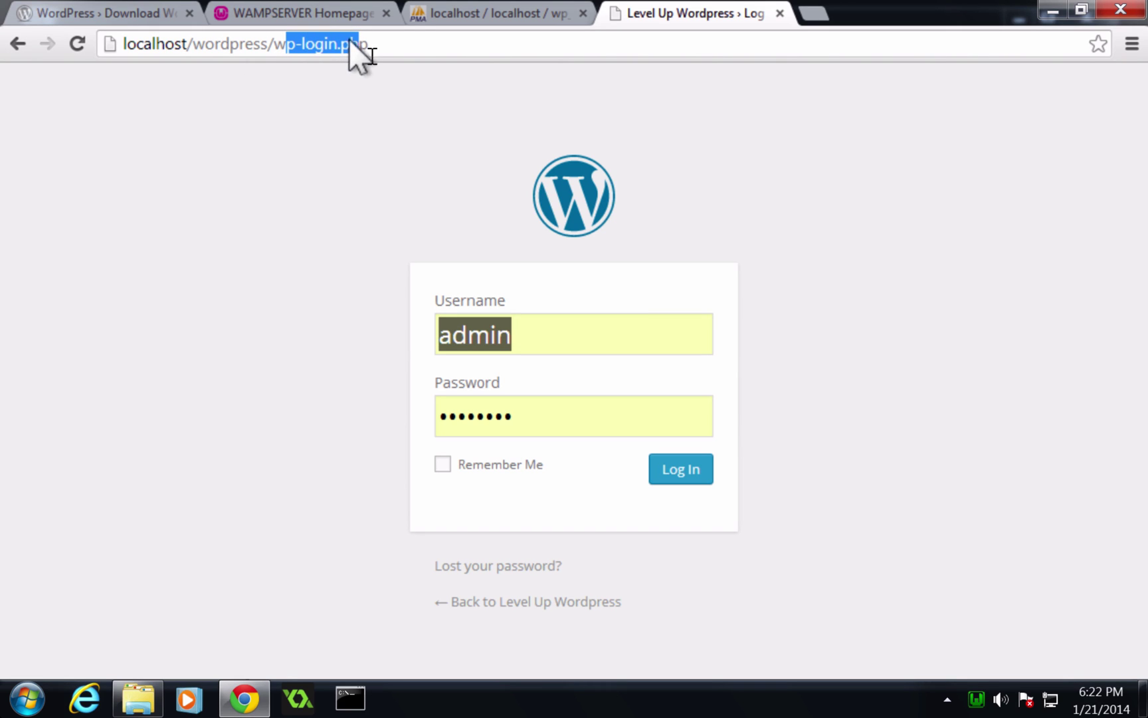
pyautogui.click(367, 44)
pyautogui.moveTo(365, 46); pyautogui.dragTo(269, 63)
# Log in as admin with Remember Me checked, retyping the account password.
pyautogui.click(365, 305)
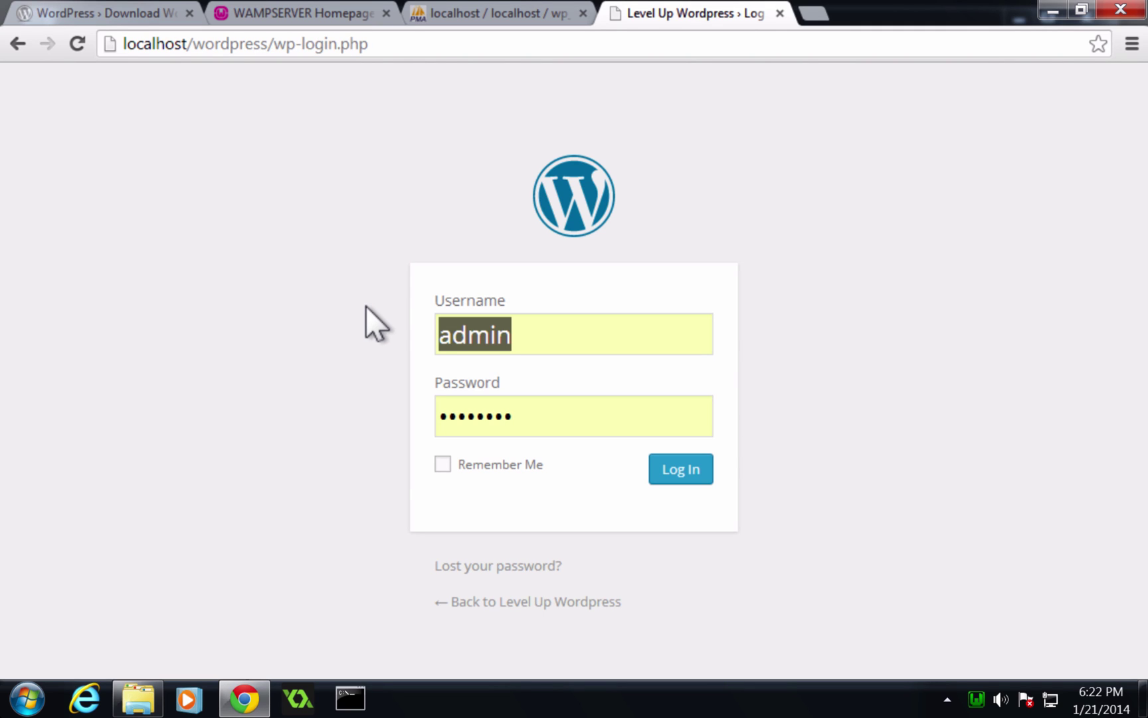
pyautogui.click(442, 463)
pyautogui.click(515, 422)
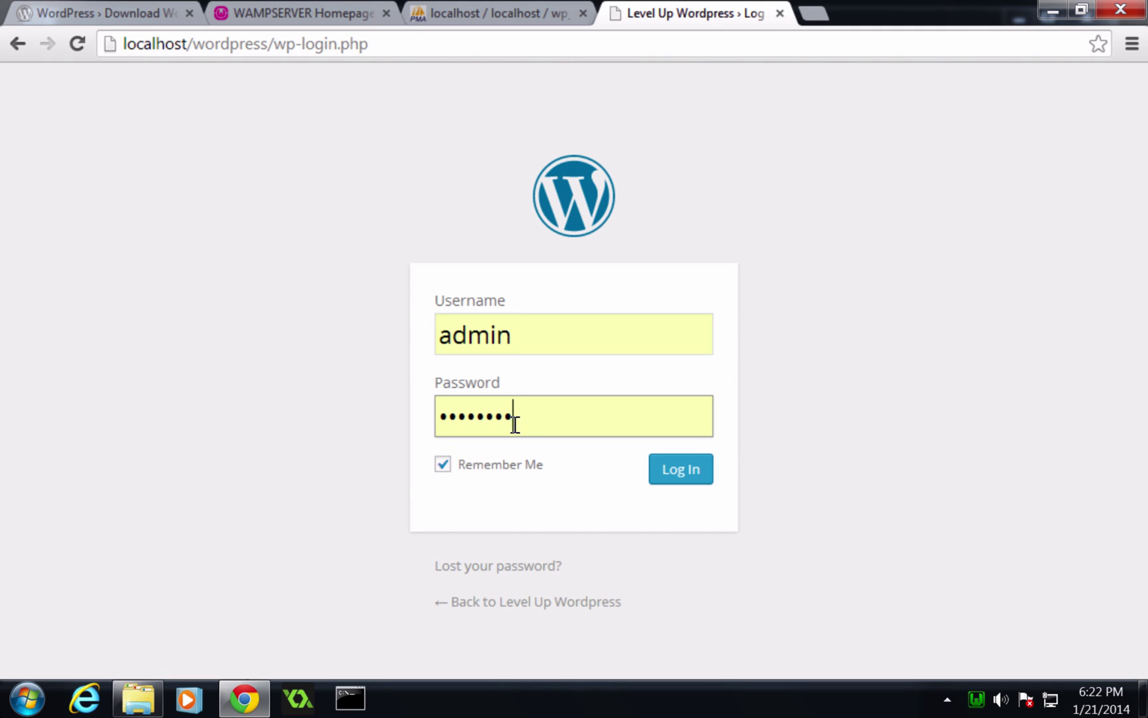
pyautogui.hotkey('ctrl', 'a')
pyautogui.write('••••••••')
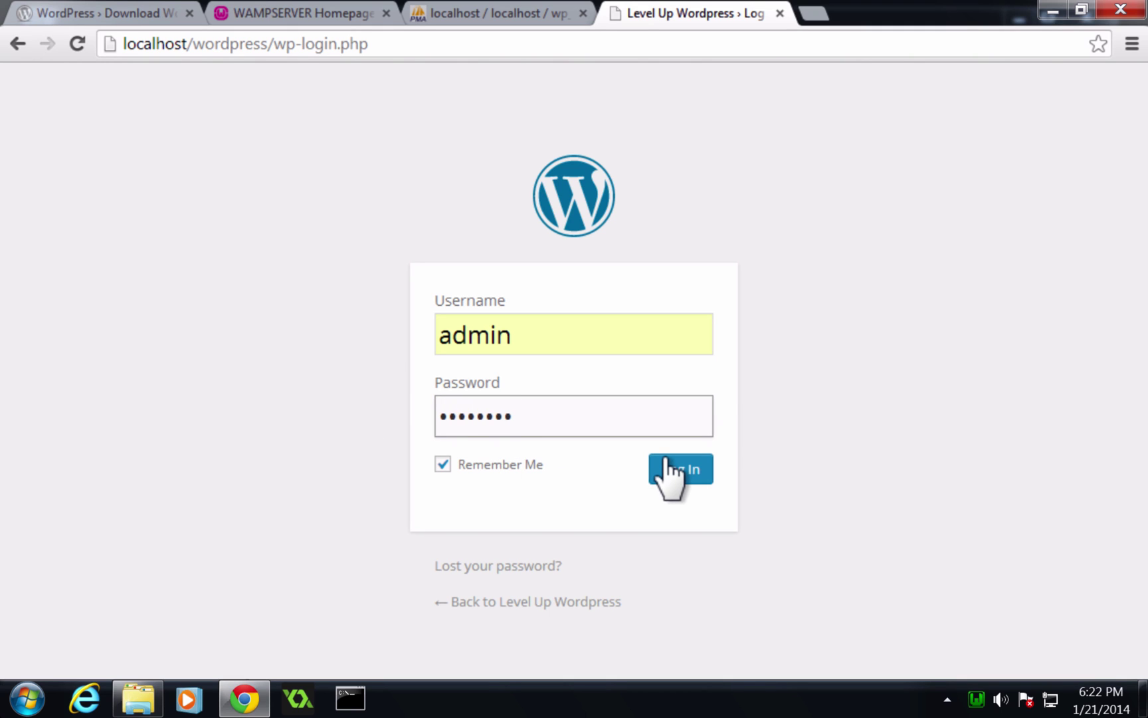
pyautogui.click(666, 460)
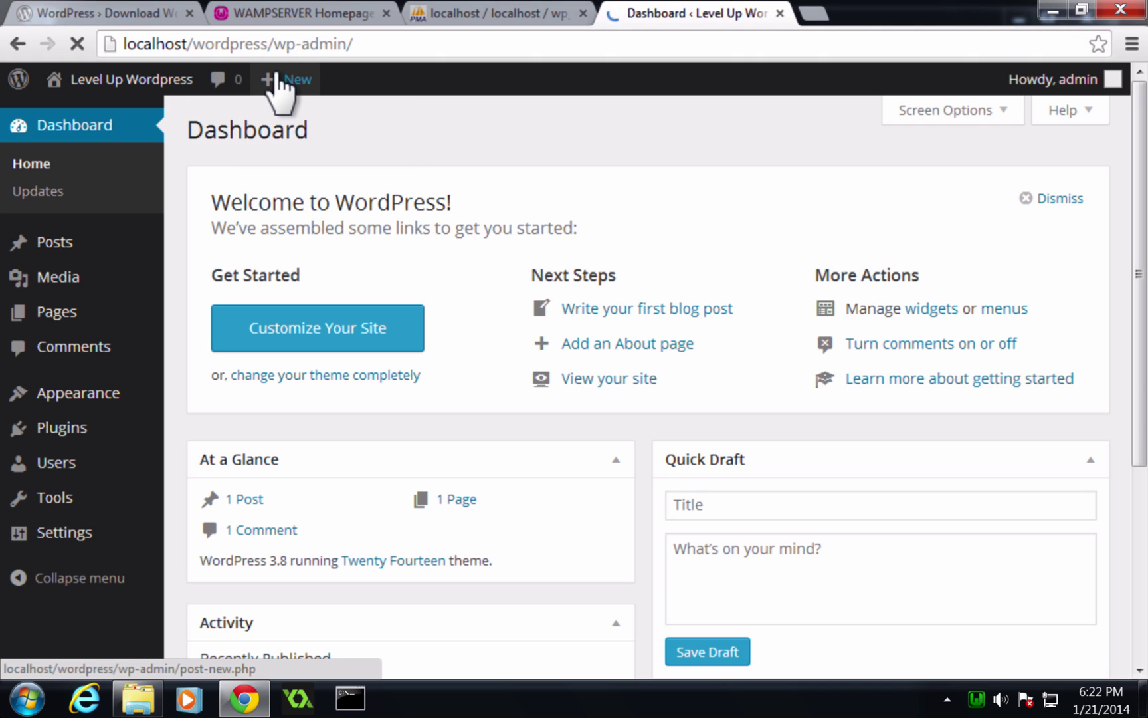
# Open Visit Site from the admin-bar site menu in a new tab and view the Hello world! post.
pyautogui.moveTo(264, 77)
pyautogui.moveTo(56, 82)
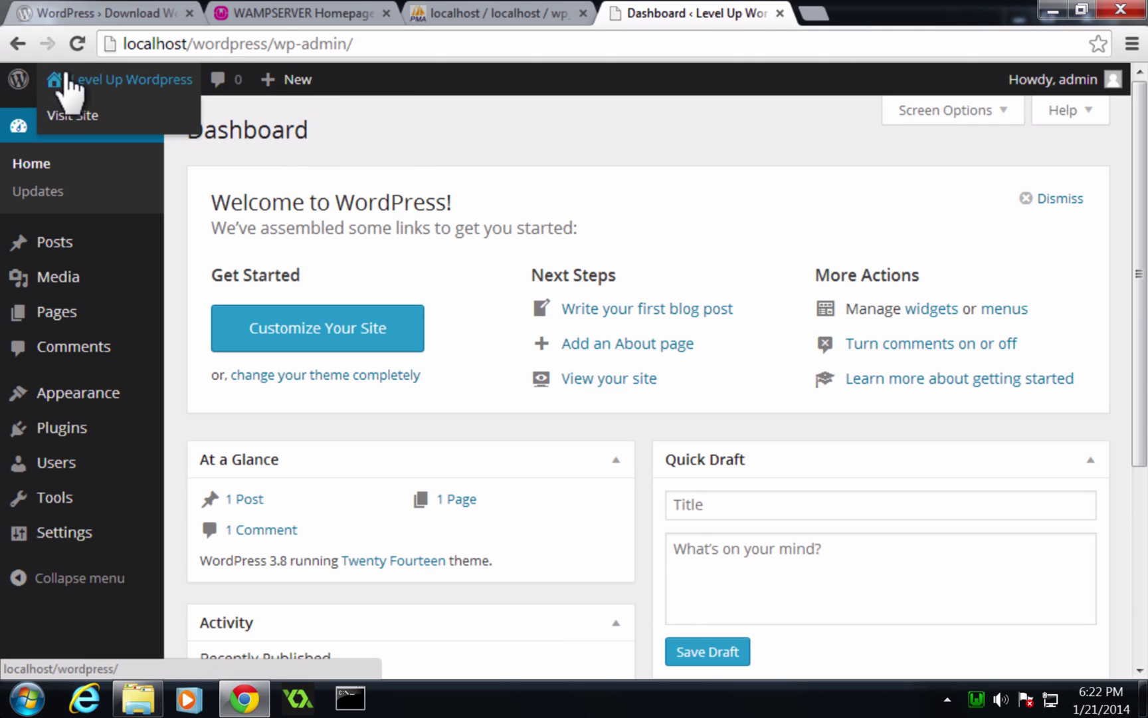
pyautogui.rightClick(90, 112)
pyautogui.click(100, 120)
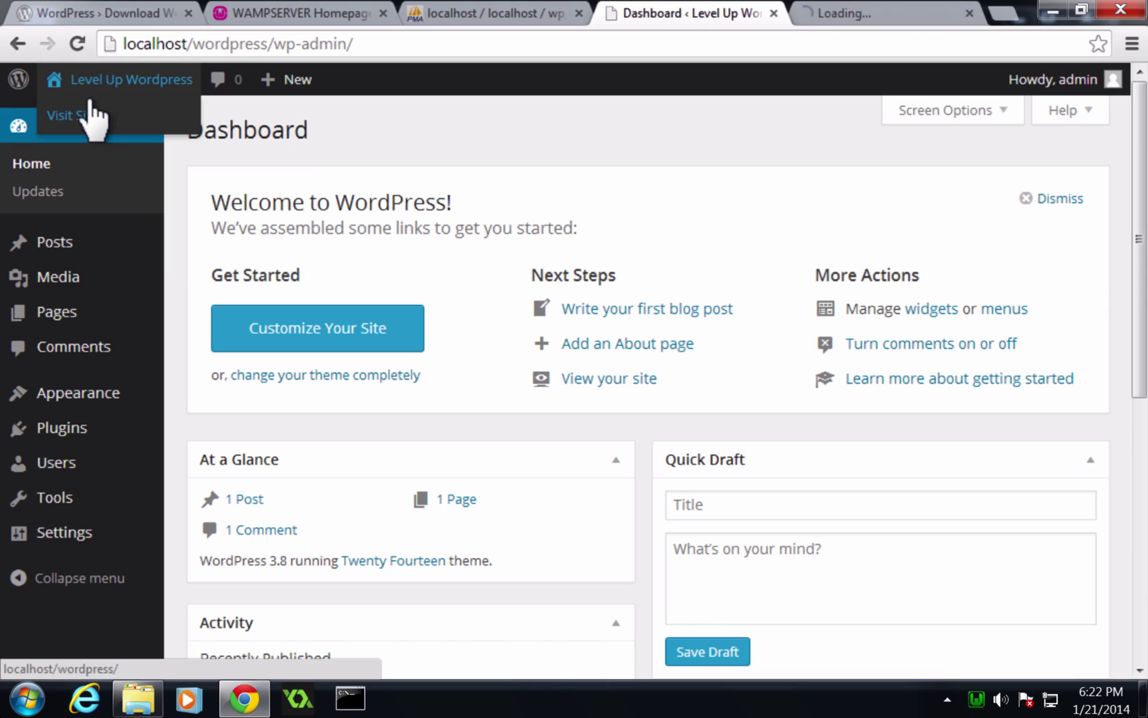
pyautogui.click(906, 12)
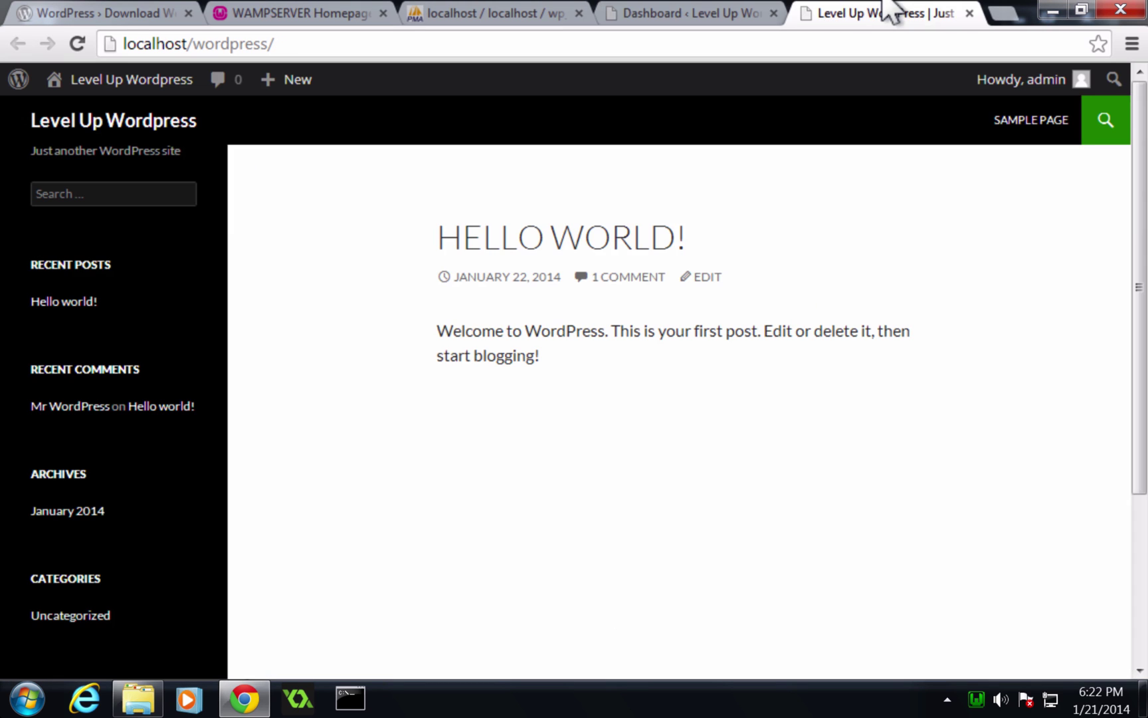
pyautogui.scroll(-3, 416, 278)
pyautogui.scroll(3, 416, 278)
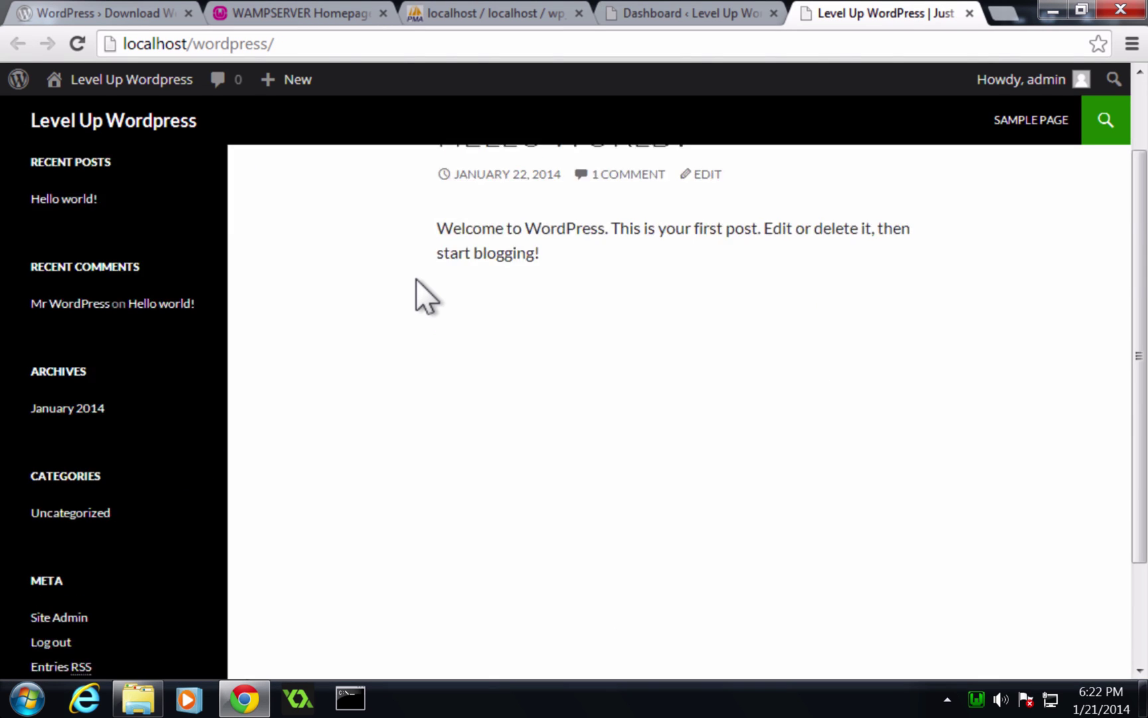